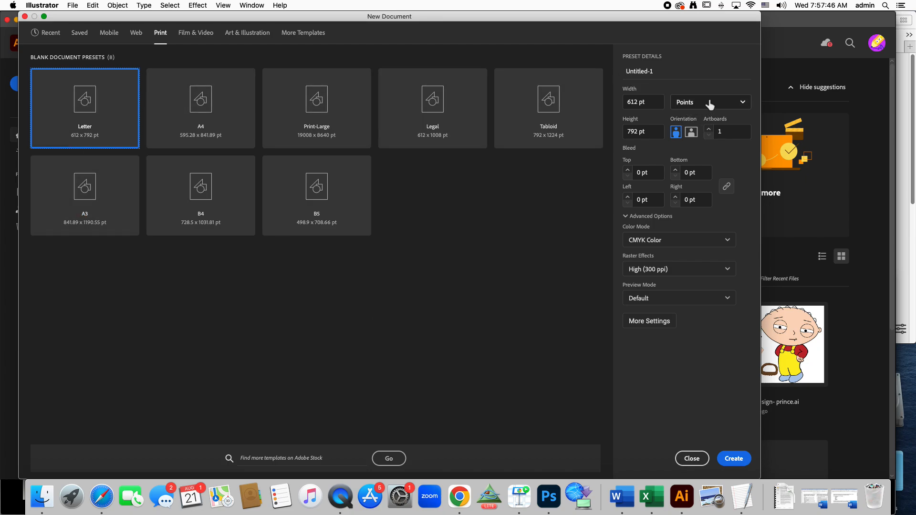
Create a landscape Letter document in inches, 11 in wide and 8.5 in high.
{"action": "left_click", "coordinate": [697, 106]}
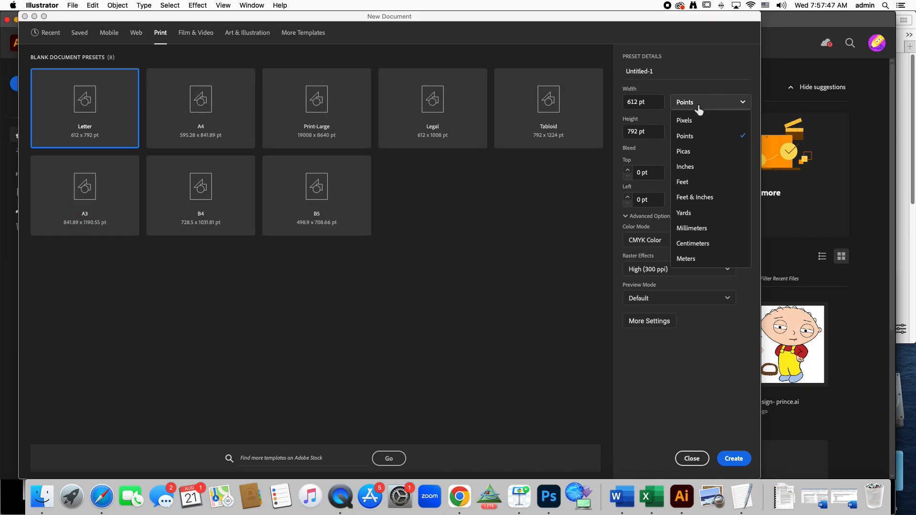
{"action": "left_click", "coordinate": [699, 165]}
{"action": "left_click", "coordinate": [691, 132]}
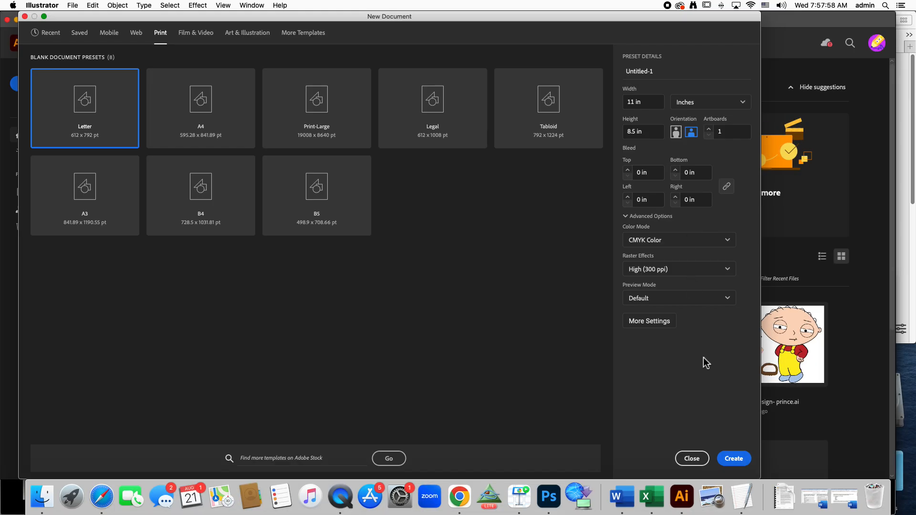
{"action": "left_click", "coordinate": [738, 458]}
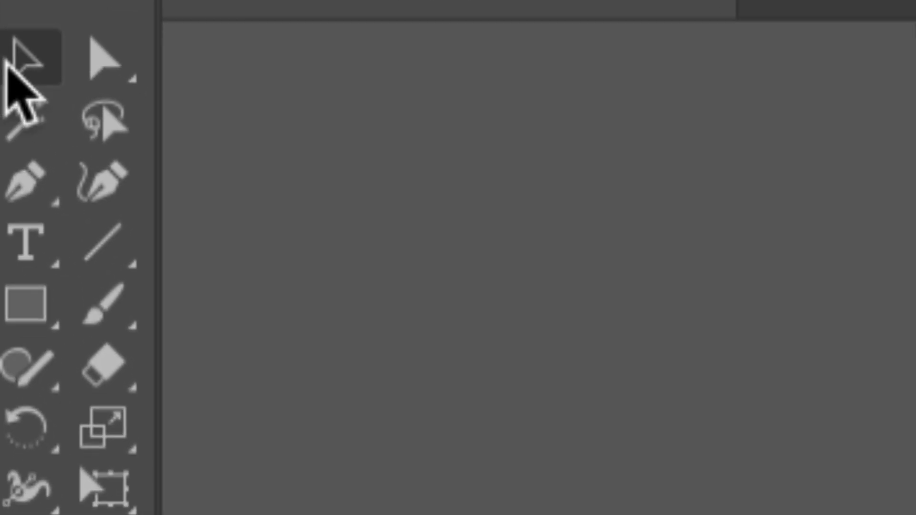
Draw a horizontal line about 5.2 in long, a vertical one about 4.6 in long and a diagonal one about 5.3 by 4.4 in.
{"action": "left_click", "coordinate": [28, 73]}
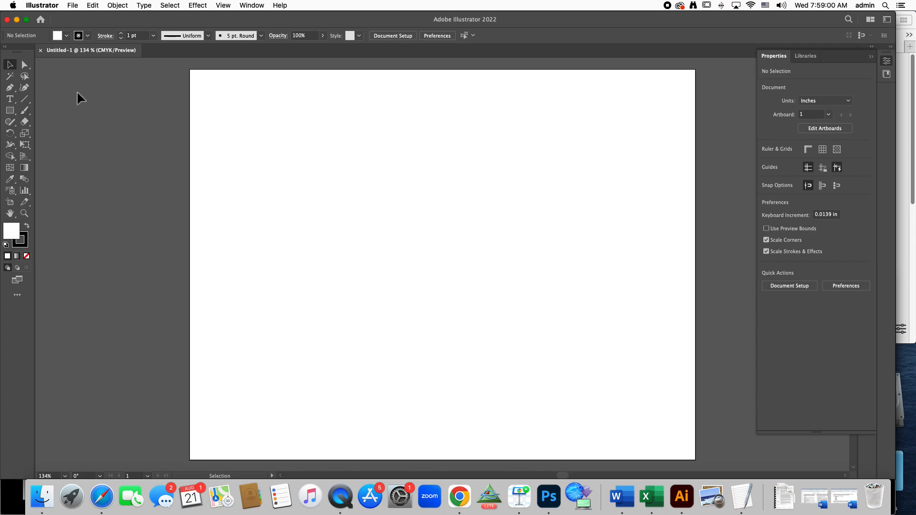
{"action": "left_click", "coordinate": [23, 102]}
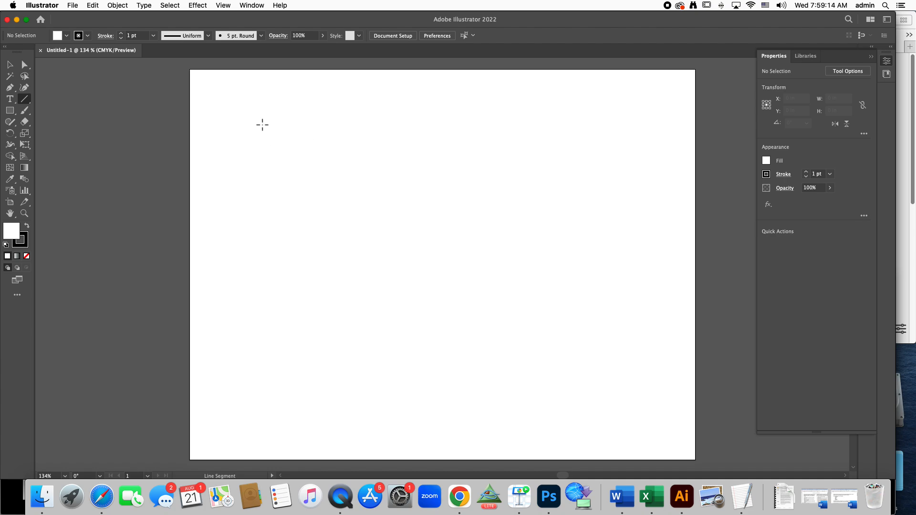
{"action": "left_click_drag", "start_coordinate": [259, 121], "coordinate": [500, 124]}
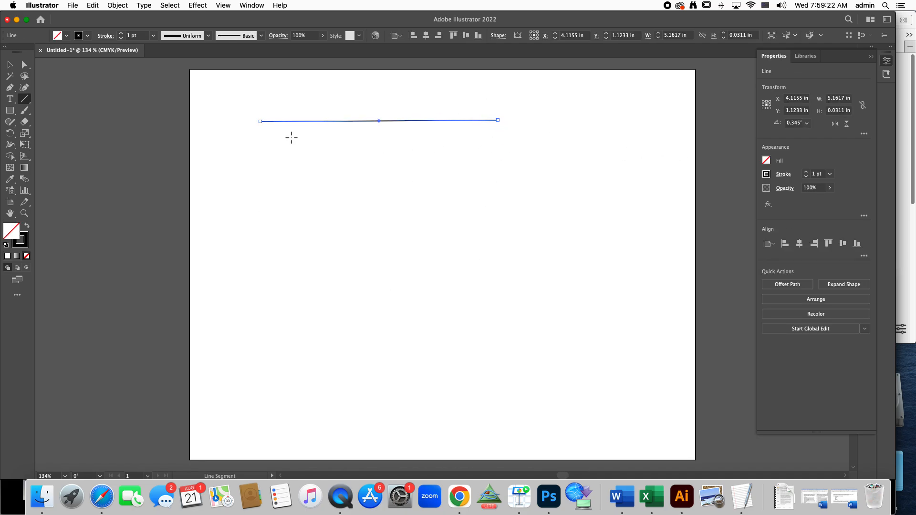
{"action": "left_click_drag", "start_coordinate": [245, 131], "coordinate": [501, 141]}
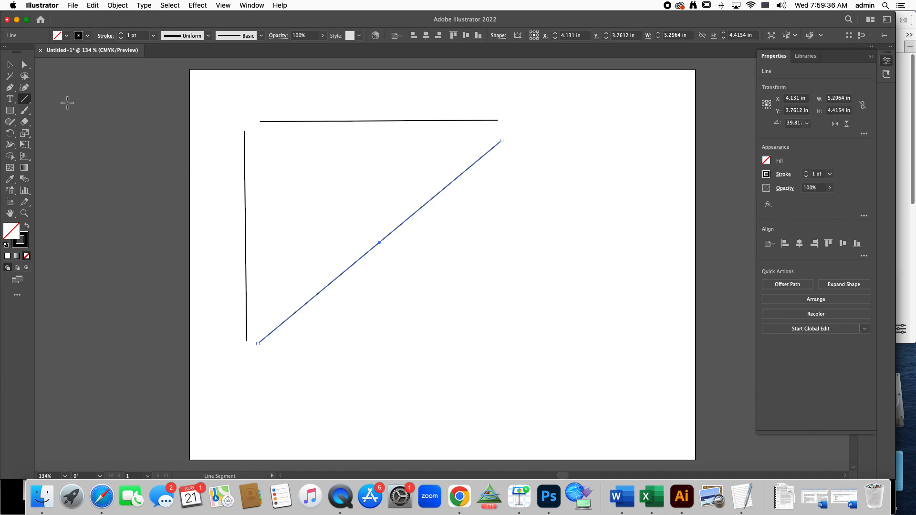
Select the lines in turn, then reposition and resize the diagonal one to about 5.02 in wide and 4.37 in high.
{"action": "left_click", "coordinate": [10, 66]}
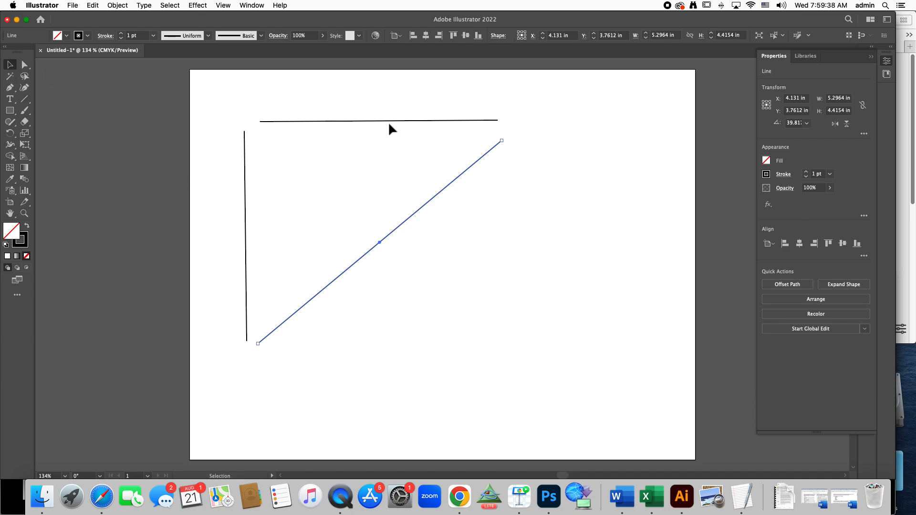
{"action": "left_click", "coordinate": [381, 121]}
{"action": "left_click", "coordinate": [245, 193]}
{"action": "left_click", "coordinate": [366, 257]}
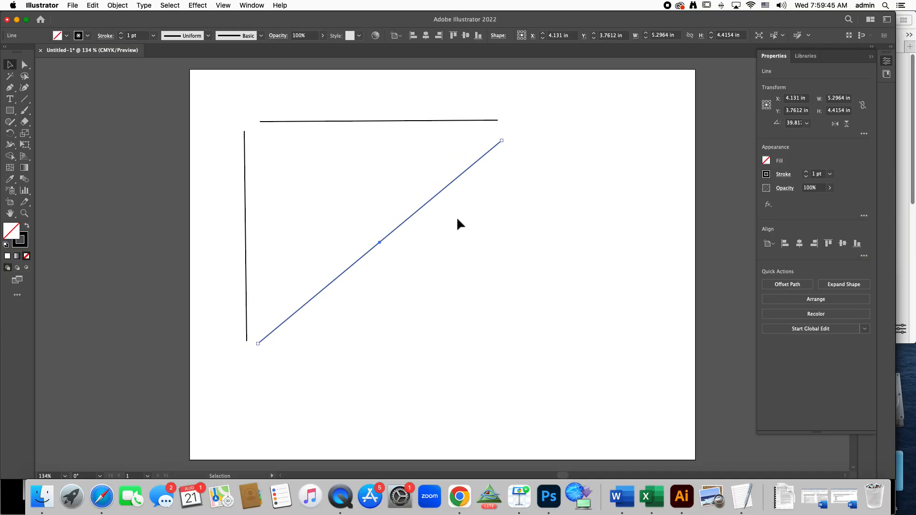
{"action": "left_click", "coordinate": [457, 220]}
{"action": "left_click", "coordinate": [434, 195]}
{"action": "mouse_move", "coordinate": [434, 196]}
{"action": "left_mouse_down"}
{"action": "mouse_move", "coordinate": [455, 204]}
{"action": "mouse_move", "coordinate": [435, 196]}
{"action": "mouse_move", "coordinate": [448, 202]}
{"action": "left_mouse_up"}
{"action": "mouse_move", "coordinate": [510, 139]}
{"action": "left_mouse_down"}
{"action": "mouse_move", "coordinate": [468, 166]}
{"action": "mouse_move", "coordinate": [497, 141]}
{"action": "left_mouse_up"}
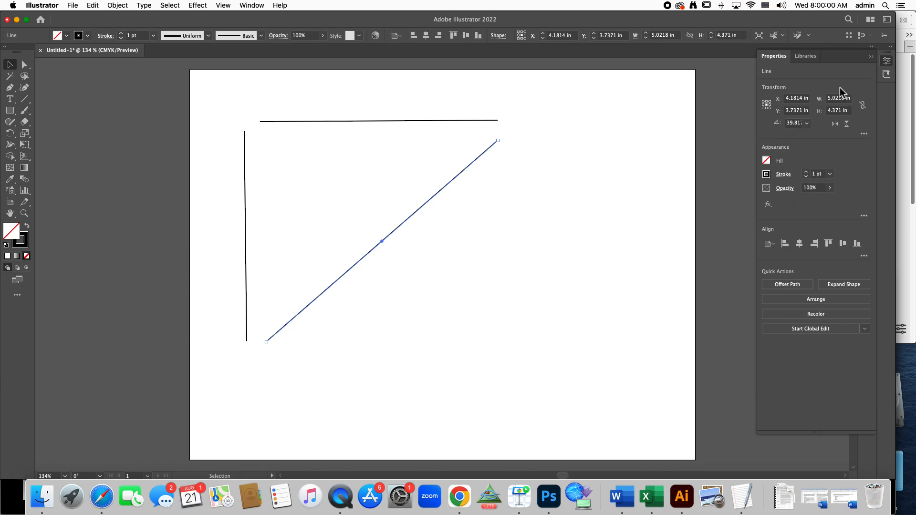
Hide and reopen the Properties panel, and look up its entry in the list of available windows.
{"action": "left_click", "coordinate": [888, 62]}
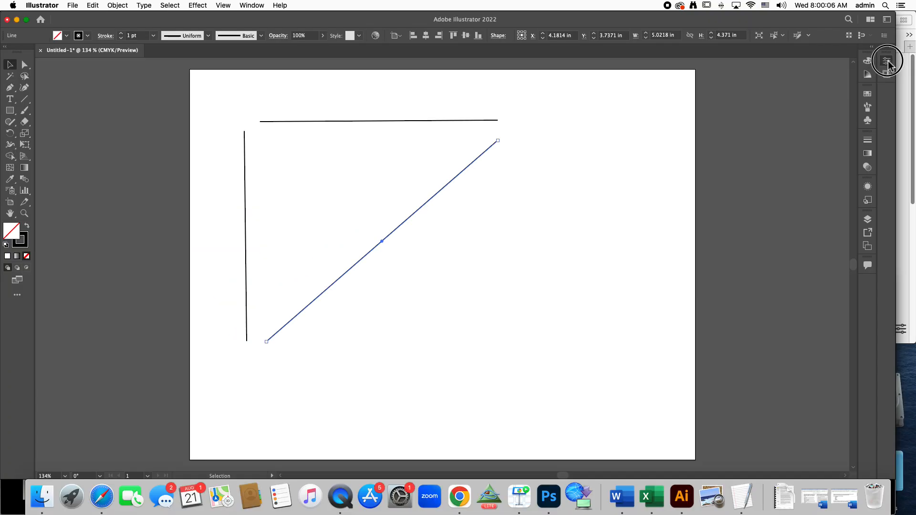
{"action": "left_click", "coordinate": [885, 61]}
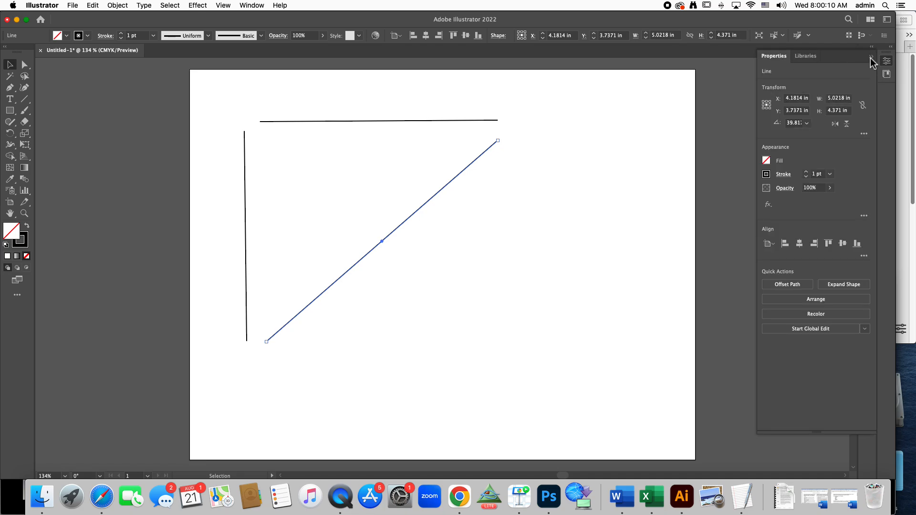
{"action": "left_click", "coordinate": [258, 5]}
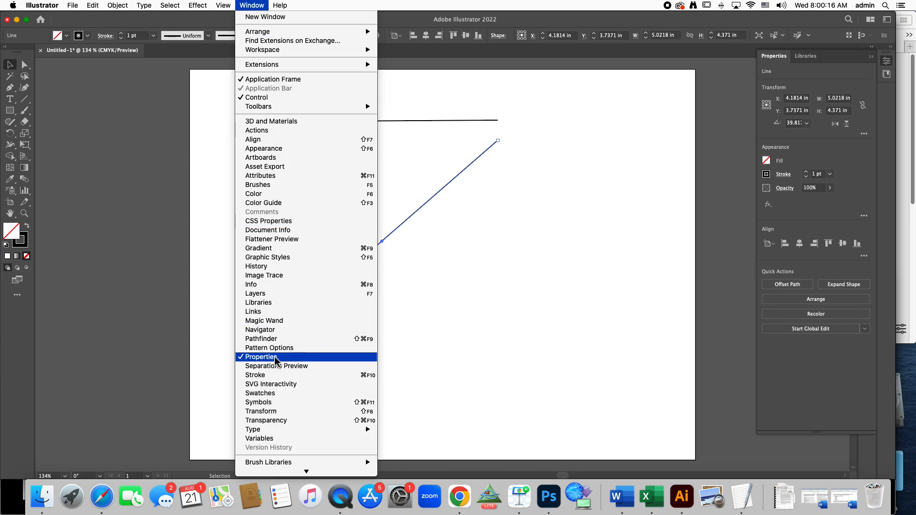
{"action": "left_click", "coordinate": [477, 348]}
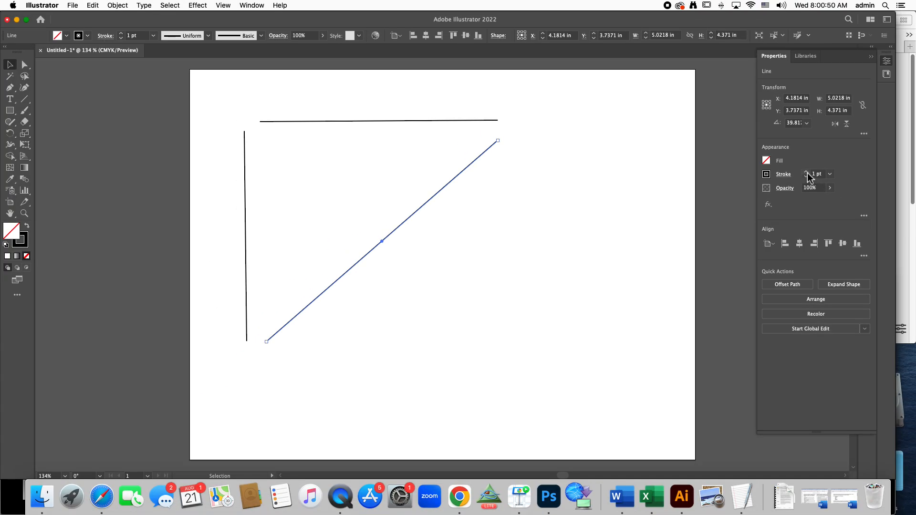
Thicken the diagonal line's stroke in increments to 8 pt and beyond.
{"action": "left_click", "coordinate": [806, 173]}
{"action": "left_click", "coordinate": [807, 173]}
{"action": "left_click", "coordinate": [807, 173]}
{"action": "left_click", "coordinate": [807, 173]}
{"action": "left_click", "coordinate": [806, 173]}
{"action": "left_click", "coordinate": [806, 172]}
{"action": "left_click", "coordinate": [806, 173]}
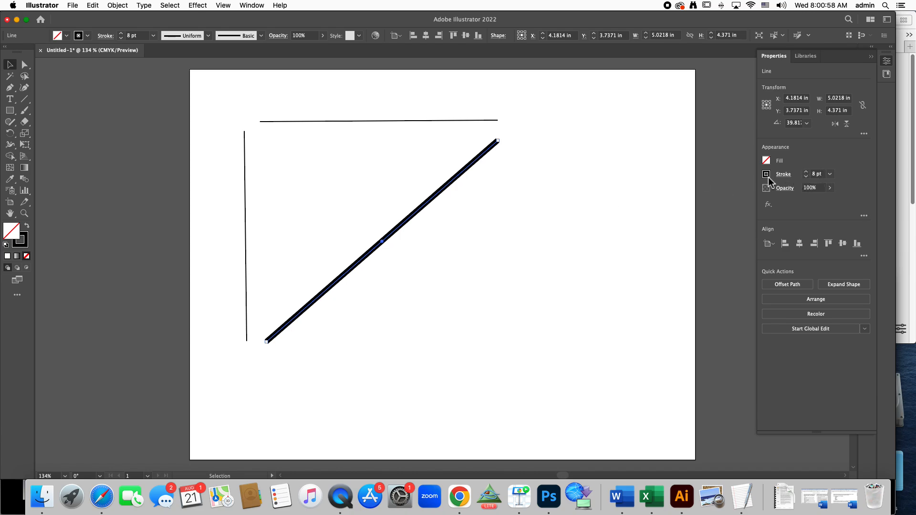
{"action": "left_click", "coordinate": [806, 172]}
{"action": "left_click", "coordinate": [806, 172]}
{"action": "left_click", "coordinate": [807, 172]}
{"action": "left_click", "coordinate": [807, 171]}
{"action": "left_click", "coordinate": [807, 172]}
{"action": "left_click", "coordinate": [807, 171]}
{"action": "left_click", "coordinate": [808, 171]}
Thin the diagonal line's stroke down to 0.25 pt and deselect it to view the result.
{"action": "left_click", "coordinate": [808, 177]}
{"action": "double_click", "coordinate": [807, 176]}
{"action": "left_click", "coordinate": [807, 177]}
{"action": "left_click", "coordinate": [807, 176]}
{"action": "left_click", "coordinate": [807, 177]}
{"action": "left_click", "coordinate": [807, 176]}
{"action": "left_click", "coordinate": [808, 177]}
{"action": "left_click", "coordinate": [808, 177]}
{"action": "left_click", "coordinate": [807, 177]}
{"action": "left_click", "coordinate": [808, 177]}
{"action": "left_click", "coordinate": [807, 176]}
{"action": "left_click", "coordinate": [807, 177]}
{"action": "left_click", "coordinate": [808, 176]}
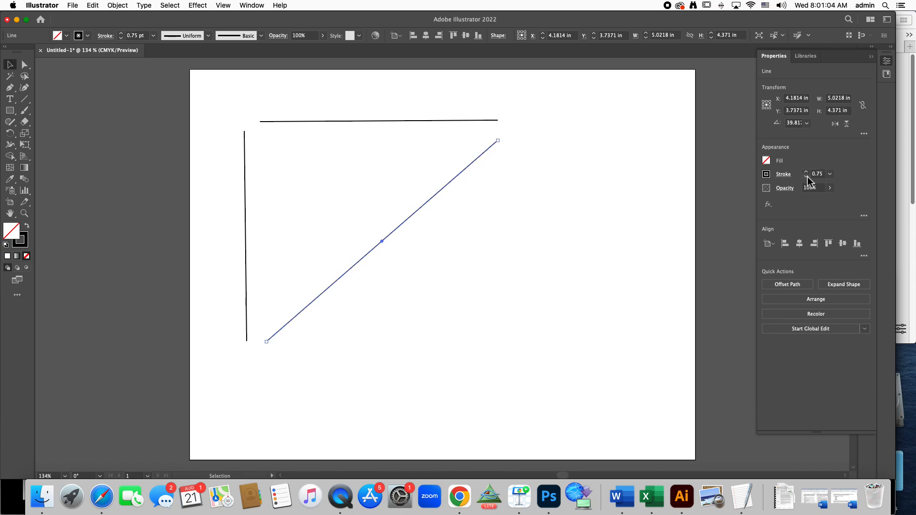
{"action": "left_click", "coordinate": [807, 176]}
{"action": "left_click", "coordinate": [806, 176]}
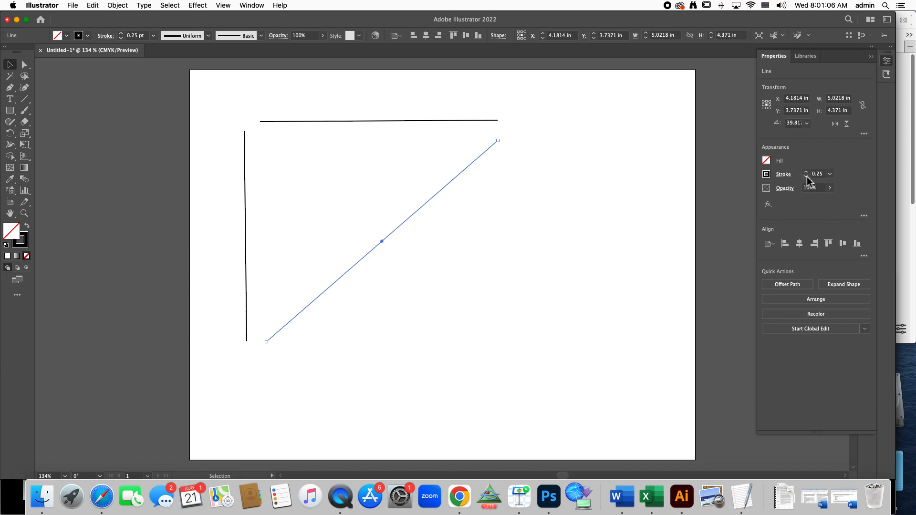
{"action": "left_click", "coordinate": [404, 234]}
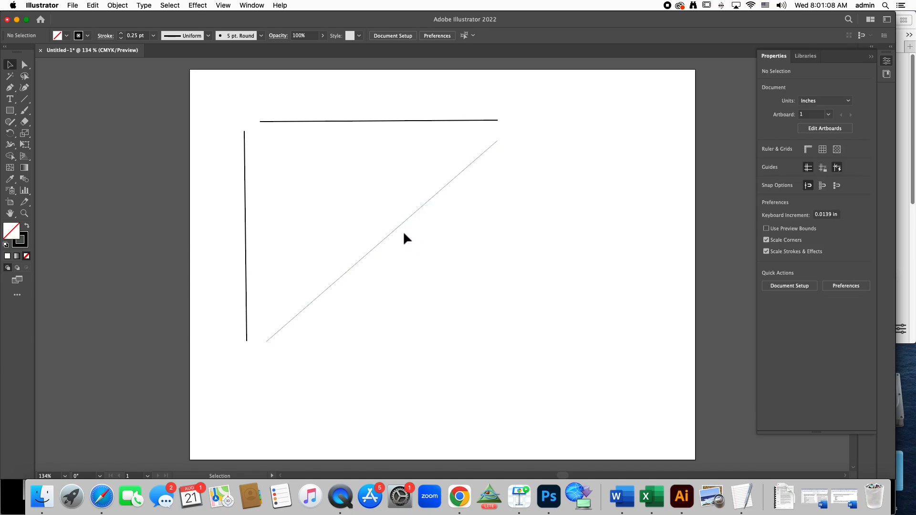
Set the diagonal line's stroke weight to 4 pt and deselect it.
{"action": "left_click", "coordinate": [476, 164]}
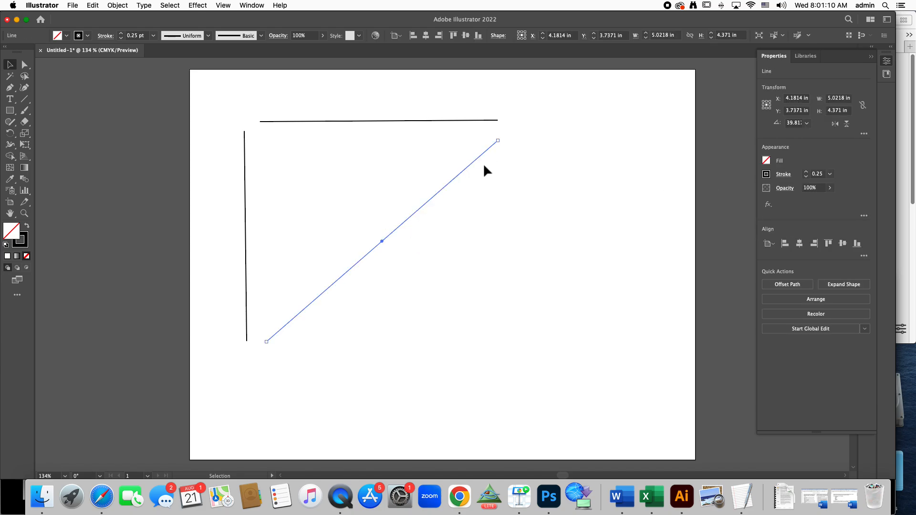
{"action": "left_click", "coordinate": [807, 173]}
{"action": "left_click", "coordinate": [807, 173]}
{"action": "left_click", "coordinate": [807, 172]}
{"action": "left_click", "coordinate": [806, 173]}
{"action": "left_click", "coordinate": [807, 173]}
{"action": "left_click", "coordinate": [806, 173]}
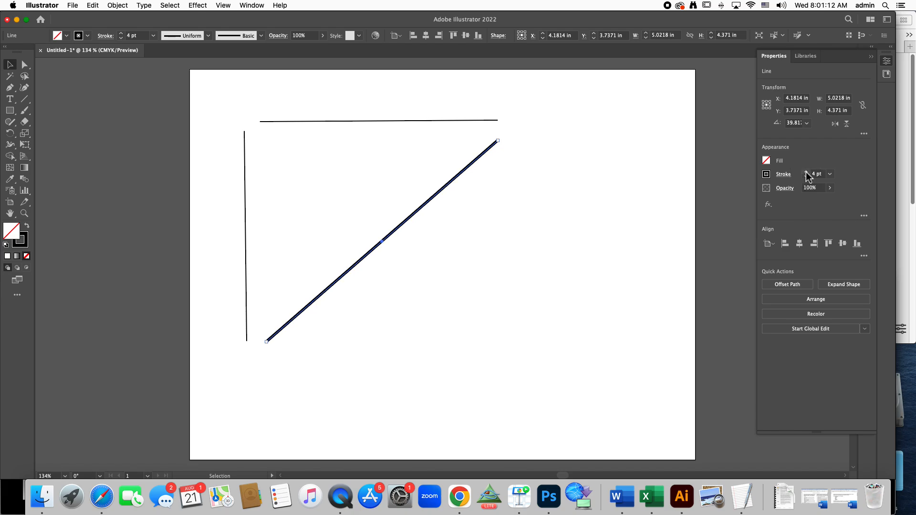
{"action": "left_click", "coordinate": [573, 223]}
Set the horizontal line's stroke weight to 20 pt and deselect it.
{"action": "left_click", "coordinate": [320, 121]}
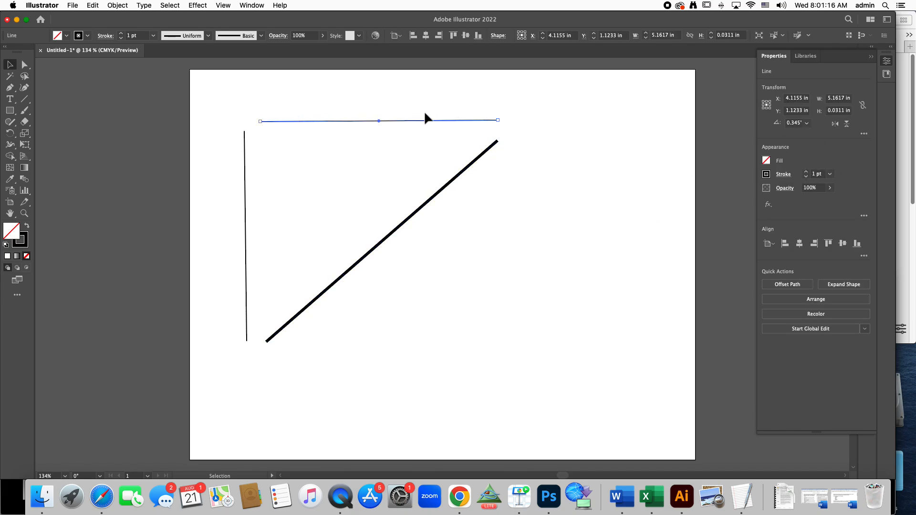
{"action": "left_click", "coordinate": [806, 172]}
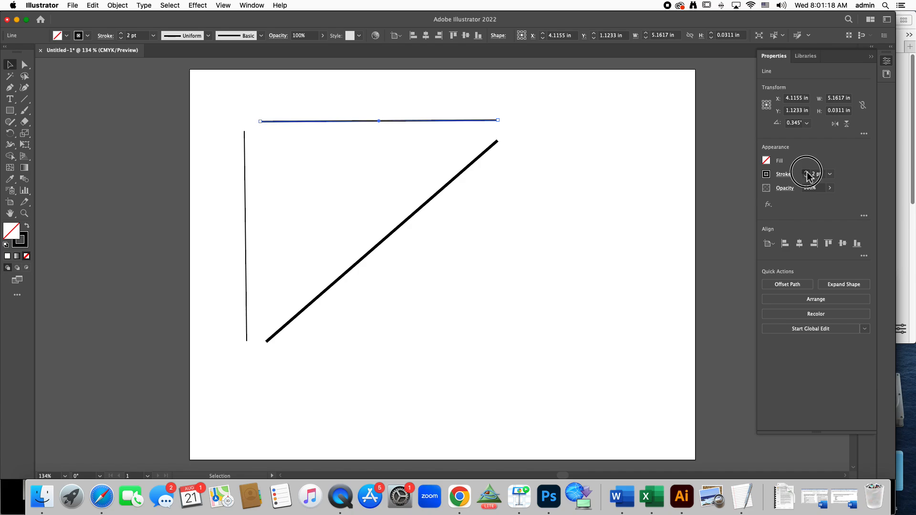
{"action": "left_click", "coordinate": [806, 173]}
{"action": "left_click", "coordinate": [806, 173]}
{"action": "left_click", "coordinate": [807, 173]}
{"action": "left_click", "coordinate": [806, 172]}
{"action": "left_click", "coordinate": [806, 172]}
{"action": "left_click", "coordinate": [807, 173]}
{"action": "left_click", "coordinate": [806, 173]}
{"action": "left_click", "coordinate": [806, 172]}
{"action": "left_click", "coordinate": [806, 173]}
{"action": "left_click", "coordinate": [483, 244]}
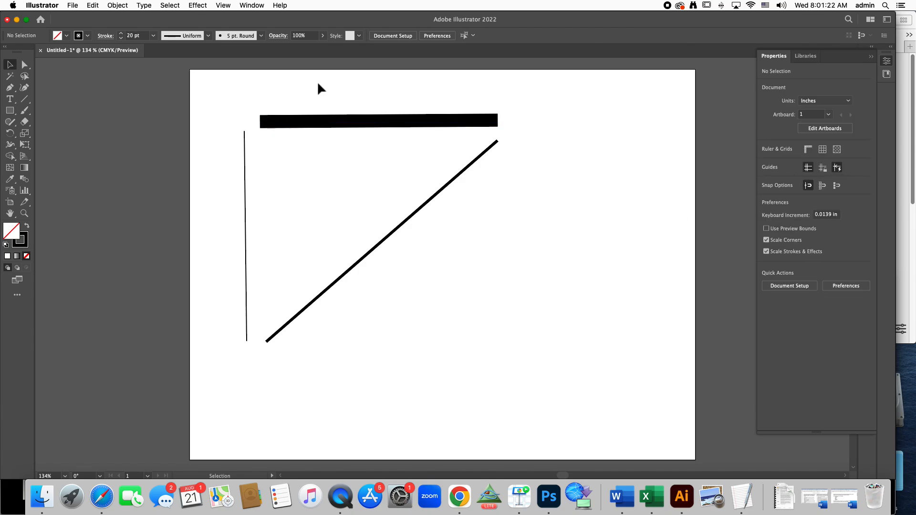
Set the vertical line's stroke weight to 8 pt and deselect it.
{"action": "left_click", "coordinate": [246, 224]}
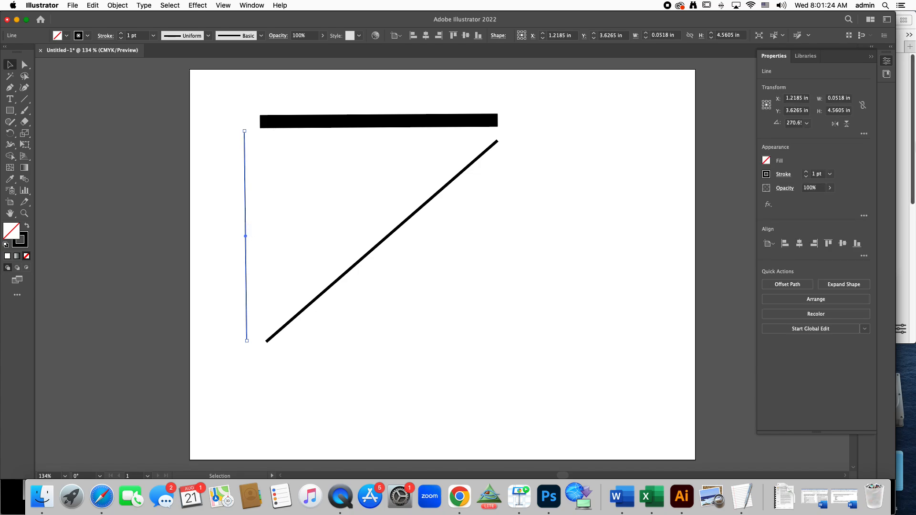
{"action": "left_click", "coordinate": [807, 172]}
{"action": "left_click", "coordinate": [807, 172]}
{"action": "left_click", "coordinate": [806, 172]}
{"action": "left_click", "coordinate": [806, 173]}
{"action": "left_click", "coordinate": [807, 172]}
{"action": "left_click", "coordinate": [806, 172]}
{"action": "left_click", "coordinate": [807, 172]}
{"action": "left_click", "coordinate": [624, 253]}
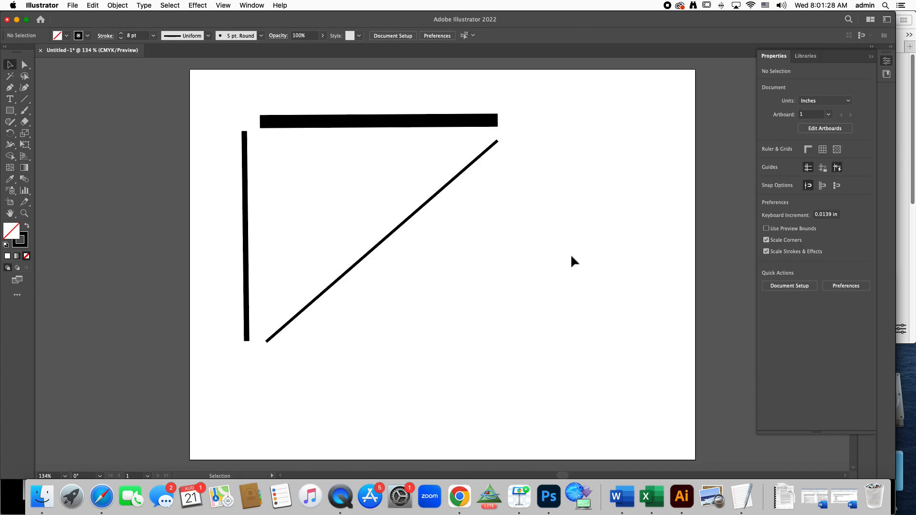
Try red and several other swatches on the horizontal line's stroke, settling on orange.
{"action": "left_click", "coordinate": [410, 124]}
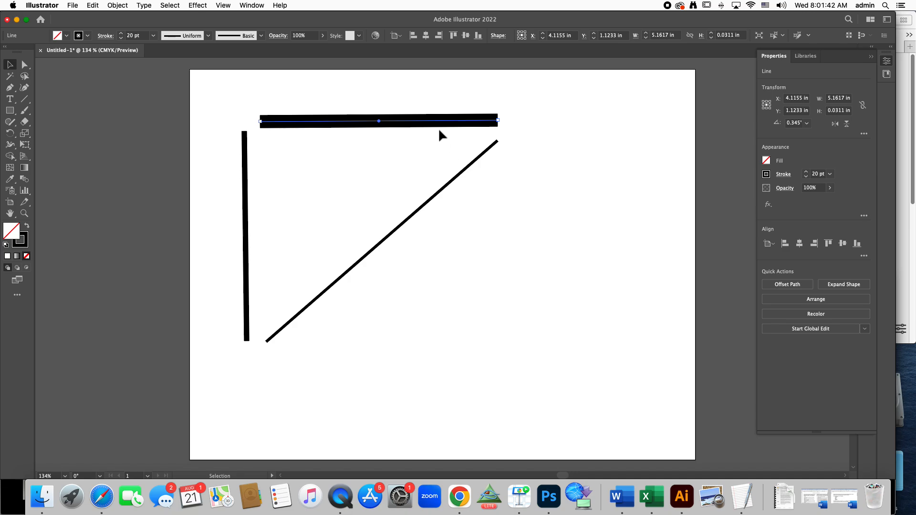
{"action": "left_click", "coordinate": [767, 175]}
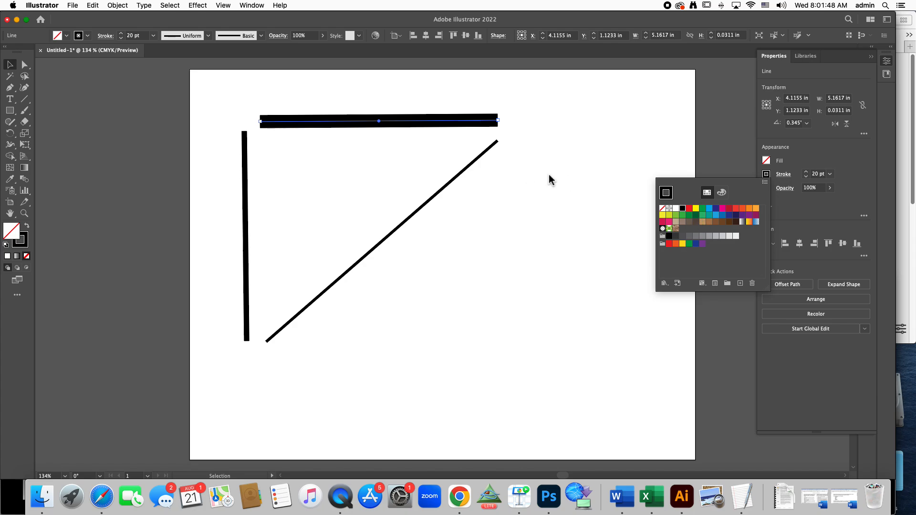
{"action": "left_click", "coordinate": [689, 209]}
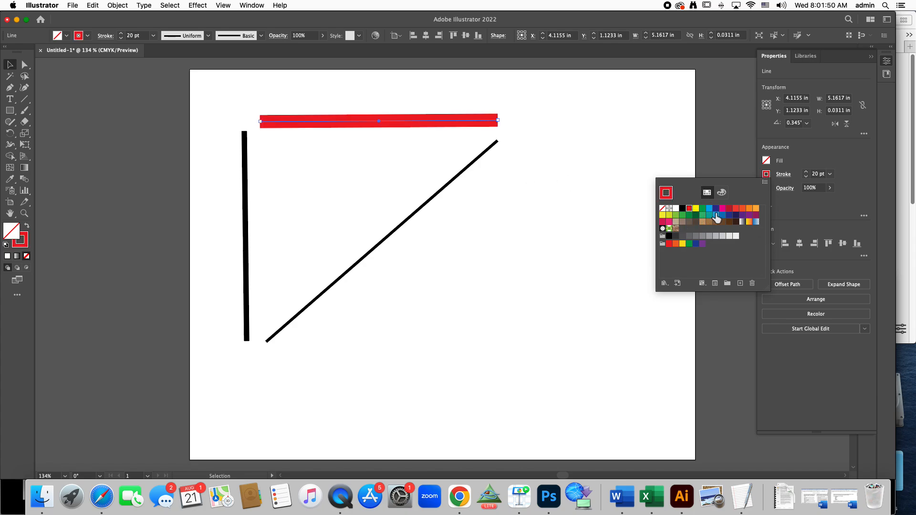
{"action": "left_click", "coordinate": [715, 215]}
{"action": "left_click", "coordinate": [689, 215]}
{"action": "left_click", "coordinate": [669, 215]}
{"action": "left_click", "coordinate": [726, 218]}
{"action": "left_click", "coordinate": [749, 209]}
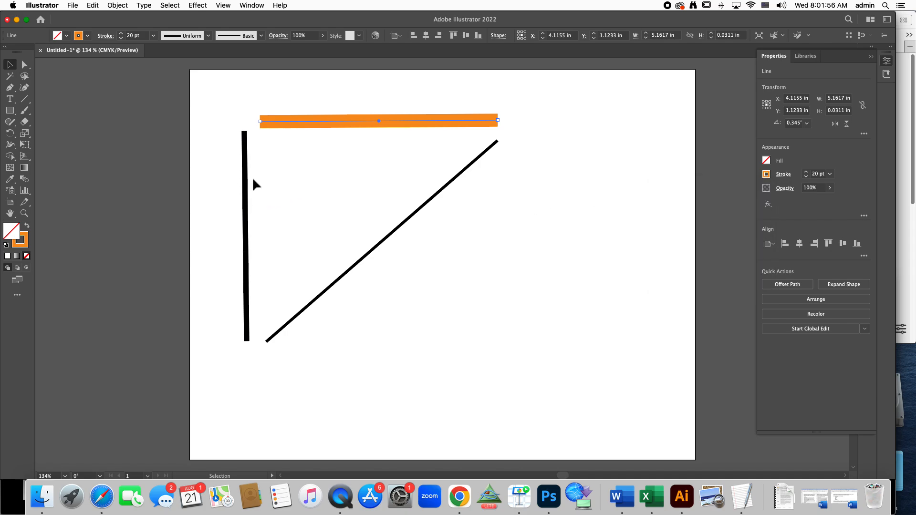
Try green and other swatches on the vertical line's stroke, settle on orange, and open the Color Mixer for it.
{"action": "left_click", "coordinate": [250, 206]}
{"action": "left_click", "coordinate": [247, 208]}
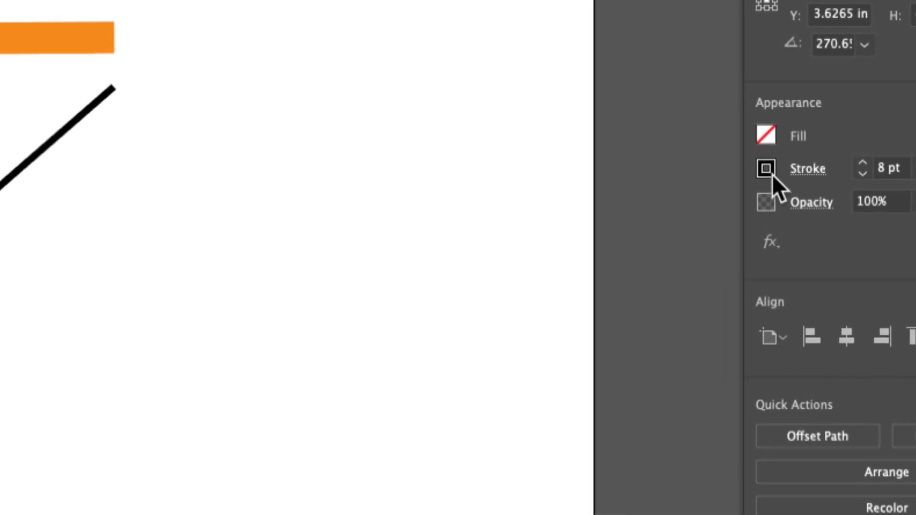
{"action": "left_click", "coordinate": [770, 172]}
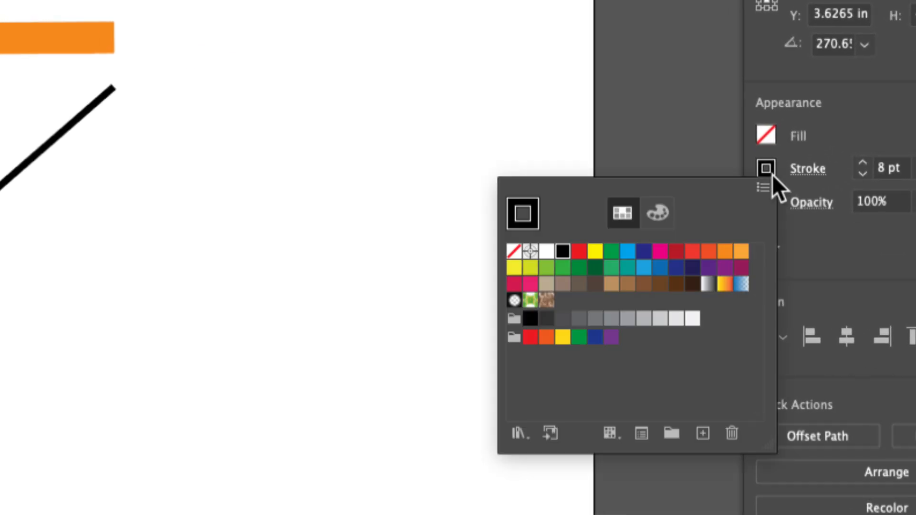
{"action": "left_click", "coordinate": [743, 208]}
{"action": "left_click", "coordinate": [716, 215]}
{"action": "left_click", "coordinate": [696, 215]}
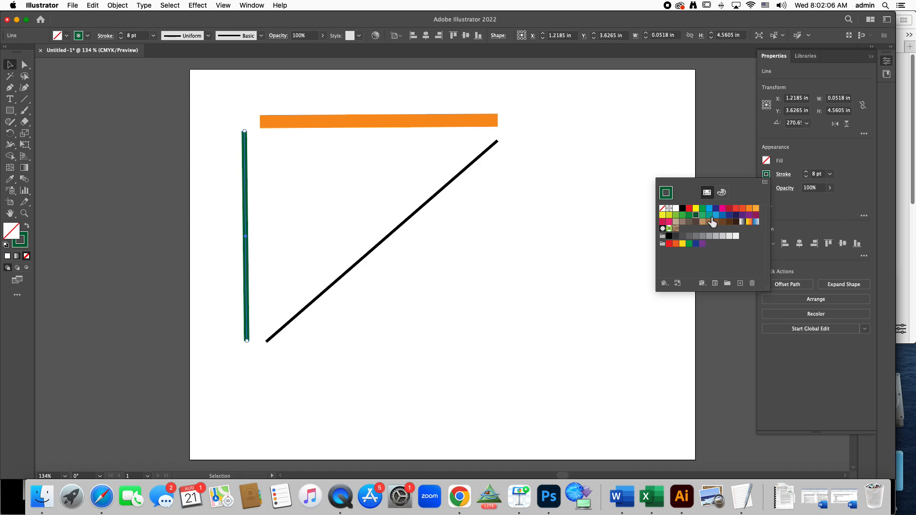
{"action": "left_click", "coordinate": [709, 215]}
{"action": "left_click", "coordinate": [690, 215]}
{"action": "left_click", "coordinate": [682, 216]}
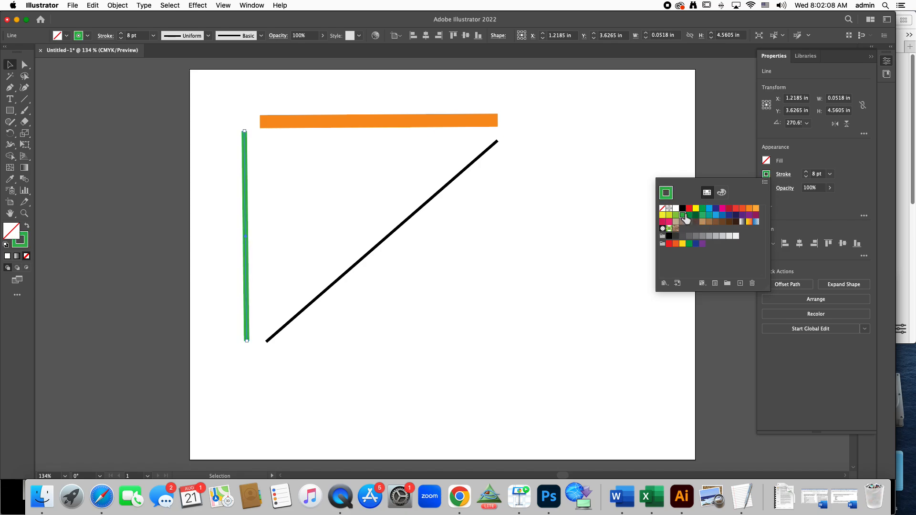
{"action": "left_click", "coordinate": [749, 209]}
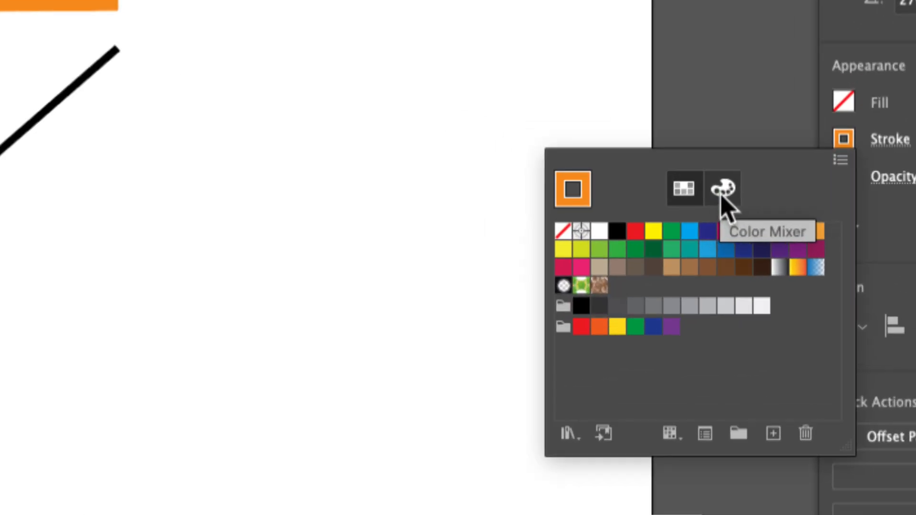
{"action": "left_click", "coordinate": [723, 191]}
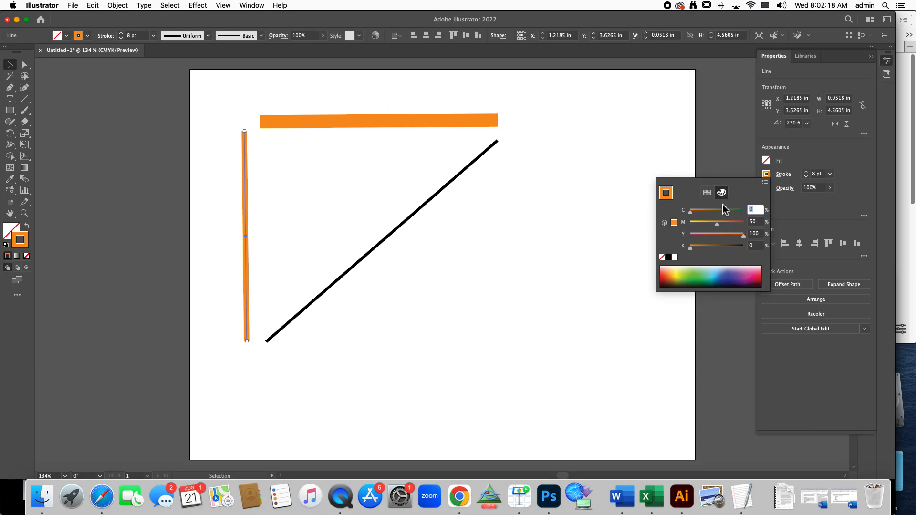
Mix a muted blue stroke for the vertical line using C 48.24, M 0, Y 3.14 and K 48.
{"action": "mouse_move", "coordinate": [705, 277]}
{"action": "left_mouse_down"}
{"action": "mouse_move", "coordinate": [694, 276]}
{"action": "mouse_move", "coordinate": [725, 276]}
{"action": "left_mouse_up"}
{"action": "left_click_drag", "start_coordinate": [727, 276], "coordinate": [716, 273]}
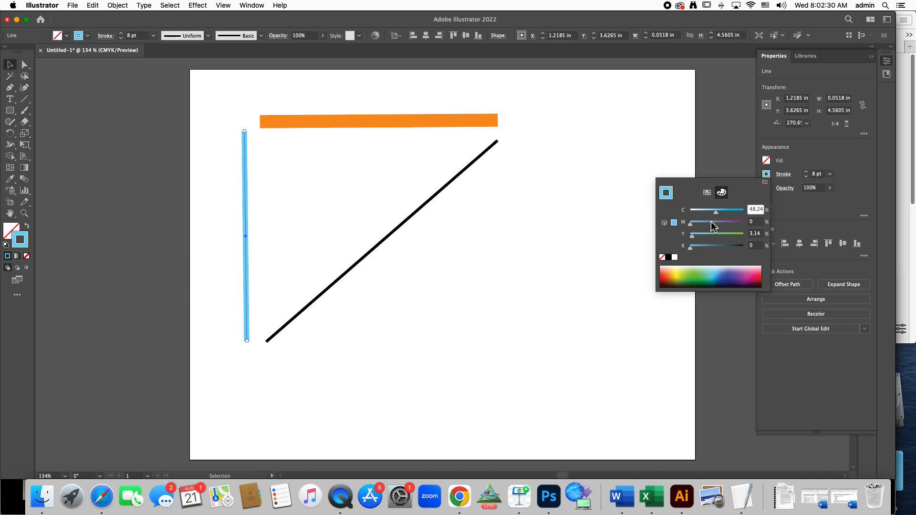
{"action": "left_click", "coordinate": [704, 247]}
{"action": "left_click_drag", "start_coordinate": [705, 251], "coordinate": [715, 248]}
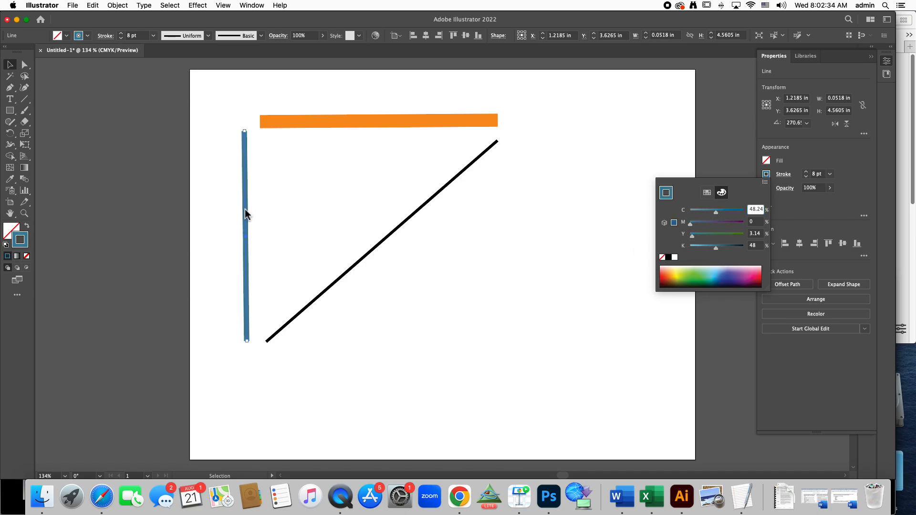
{"action": "left_click", "coordinate": [793, 160]}
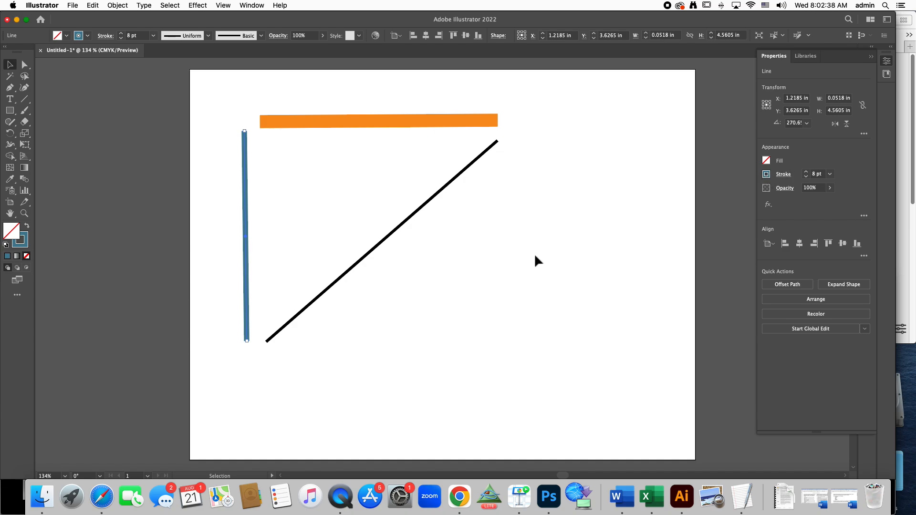
Move the horizontal, vertical and diagonal lines so that all three cross one another, and deselect them.
{"action": "left_click", "coordinate": [299, 209]}
{"action": "left_click_drag", "start_coordinate": [332, 125], "coordinate": [305, 192]}
{"action": "left_click", "coordinate": [291, 168]}
{"action": "left_click_drag", "start_coordinate": [243, 169], "coordinate": [336, 169]}
{"action": "left_click_drag", "start_coordinate": [470, 170], "coordinate": [406, 155]}
{"action": "scroll", "coordinate": [335, 198], "scroll_direction": "up", "scroll_amount": 5}
{"action": "scroll", "coordinate": [335, 200], "scroll_direction": "up", "scroll_amount": 2}
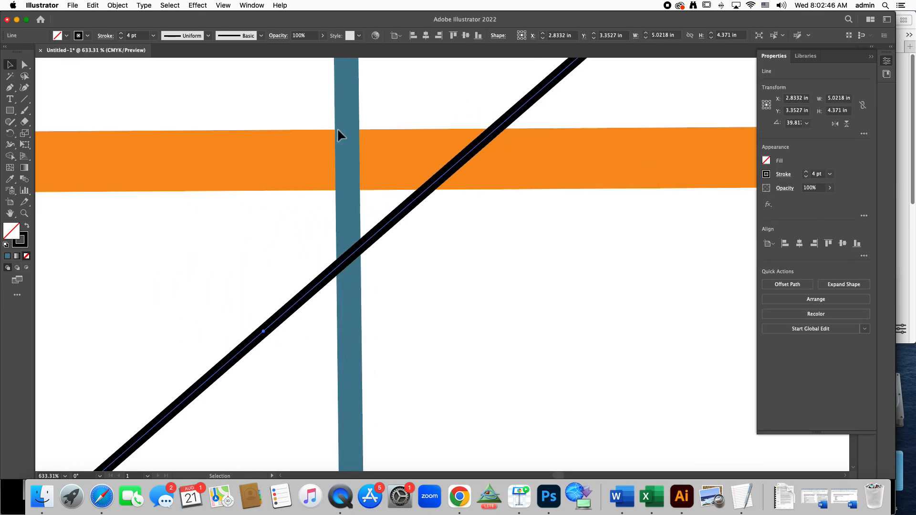
{"action": "left_click", "coordinate": [474, 362]}
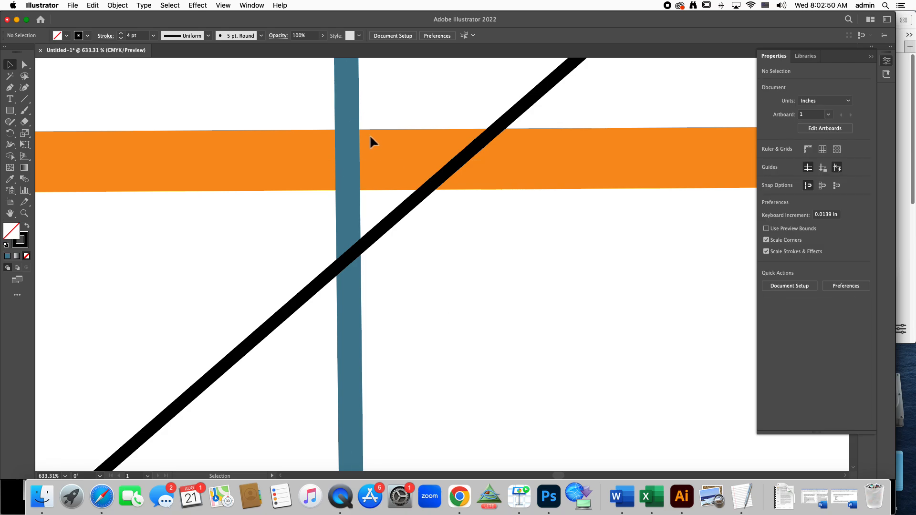
Reduce the vertical blue line's opacity to 59% and deselect it.
{"action": "left_click", "coordinate": [346, 236]}
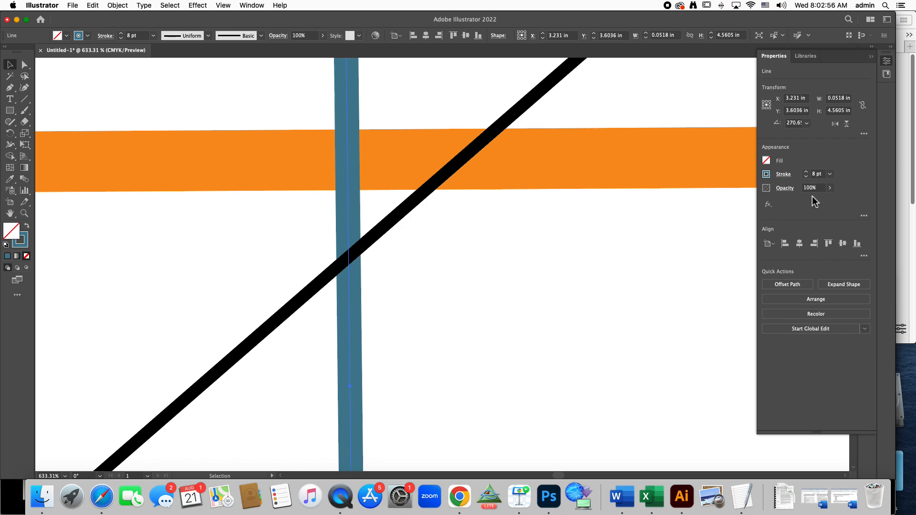
{"action": "left_click", "coordinate": [830, 187]}
{"action": "mouse_move", "coordinate": [828, 202]}
{"action": "left_mouse_down"}
{"action": "mouse_move", "coordinate": [787, 202]}
{"action": "mouse_move", "coordinate": [816, 201]}
{"action": "left_mouse_up"}
{"action": "left_click", "coordinate": [397, 307]}
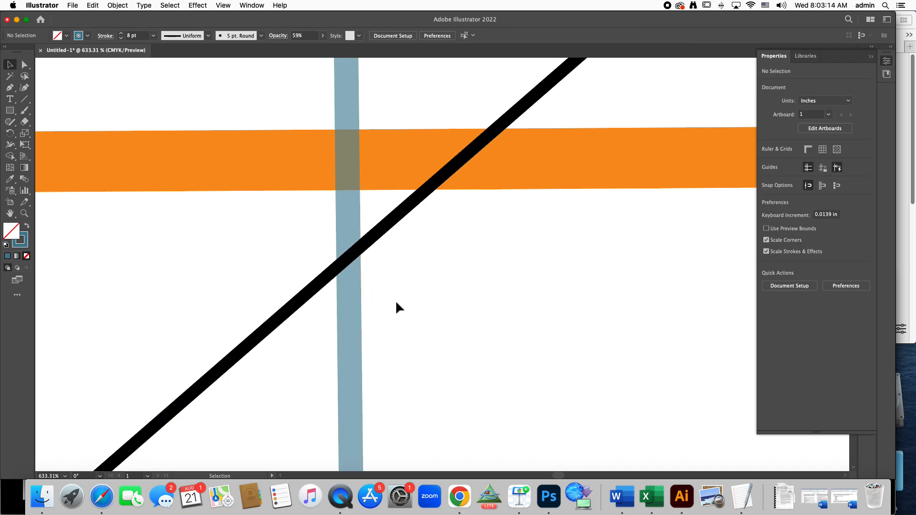
Reduce the diagonal black line's opacity to 53% and deselect it.
{"action": "left_click", "coordinate": [444, 179]}
{"action": "left_click", "coordinate": [831, 188]}
{"action": "left_click_drag", "start_coordinate": [828, 201], "coordinate": [812, 199]}
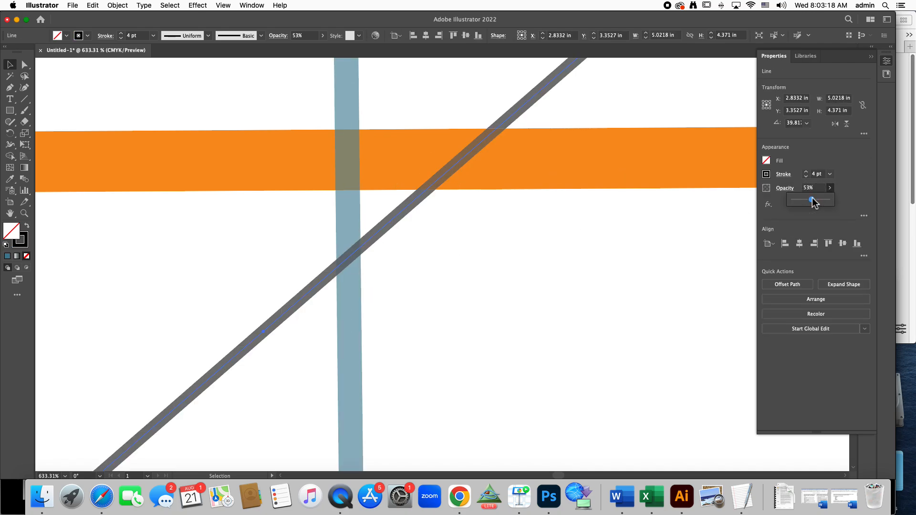
{"action": "left_click", "coordinate": [554, 266]}
Shift the orange line slightly downward, and delete all three lines to clear the page.
{"action": "key", "text": "super+0"}
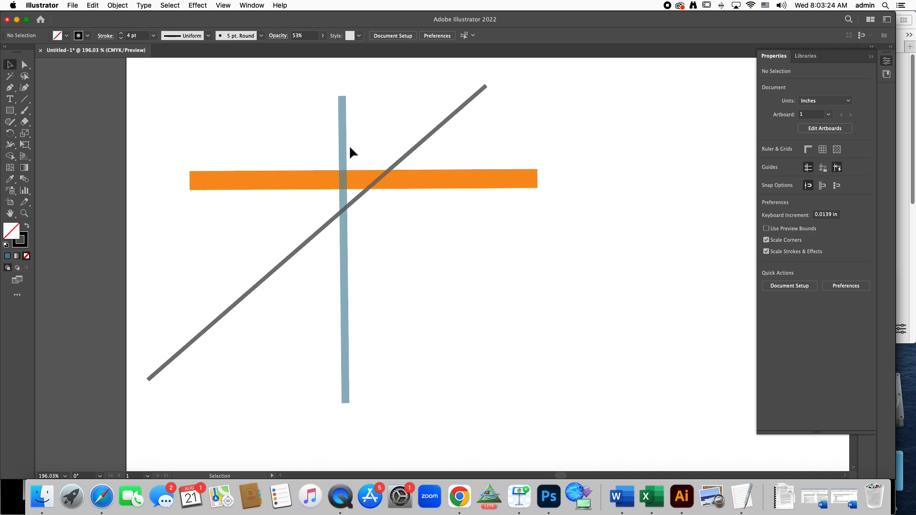
{"action": "left_click", "coordinate": [358, 181]}
{"action": "left_click_drag", "start_coordinate": [455, 180], "coordinate": [459, 196]}
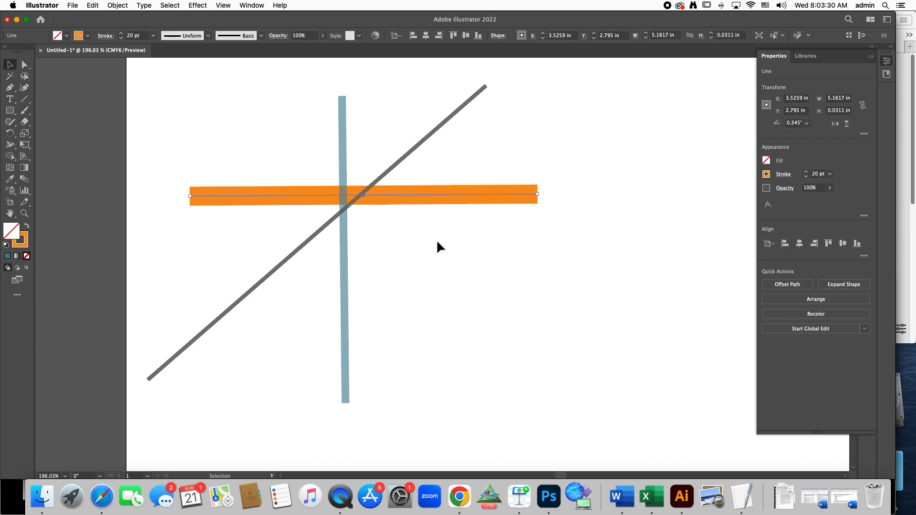
{"action": "key", "text": "Delete"}
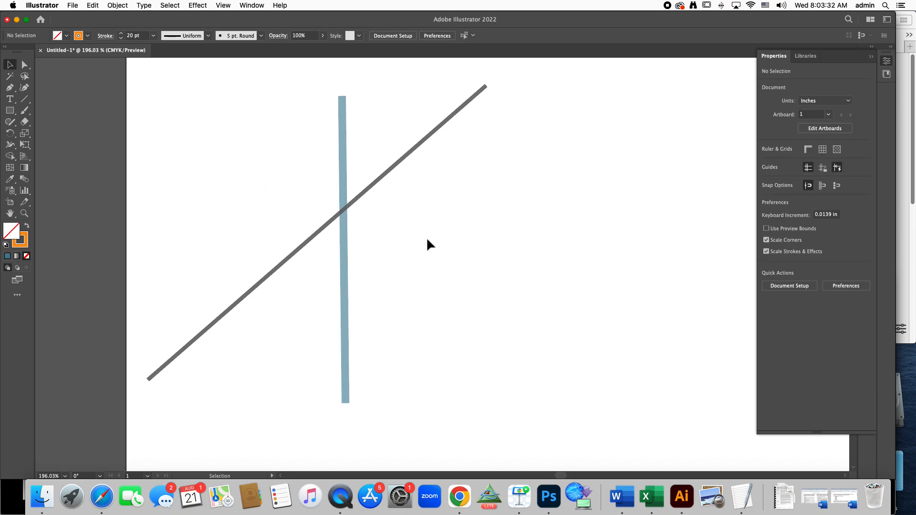
{"action": "left_click", "coordinate": [344, 162]}
{"action": "key", "text": "Delete"}
{"action": "left_click", "coordinate": [375, 181]}
{"action": "key", "text": "Delete"}
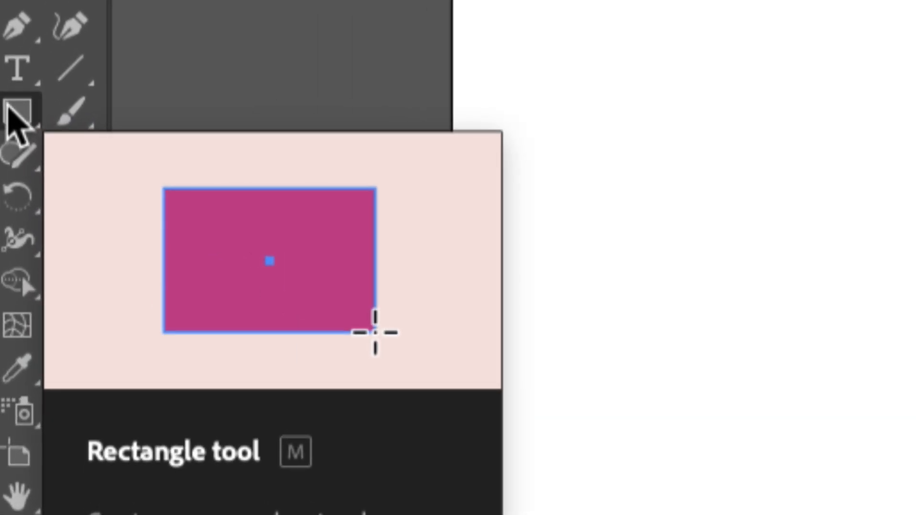
Draw a rectangle about 1.47 in wide and 1.37 in high near the page's upper-left corner.
{"action": "left_click", "coordinate": [7, 113]}
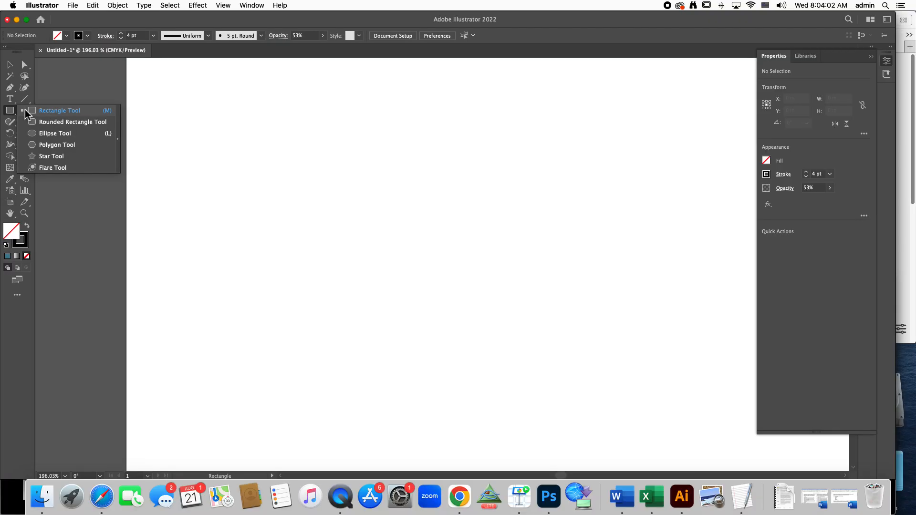
{"action": "left_click", "coordinate": [17, 111]}
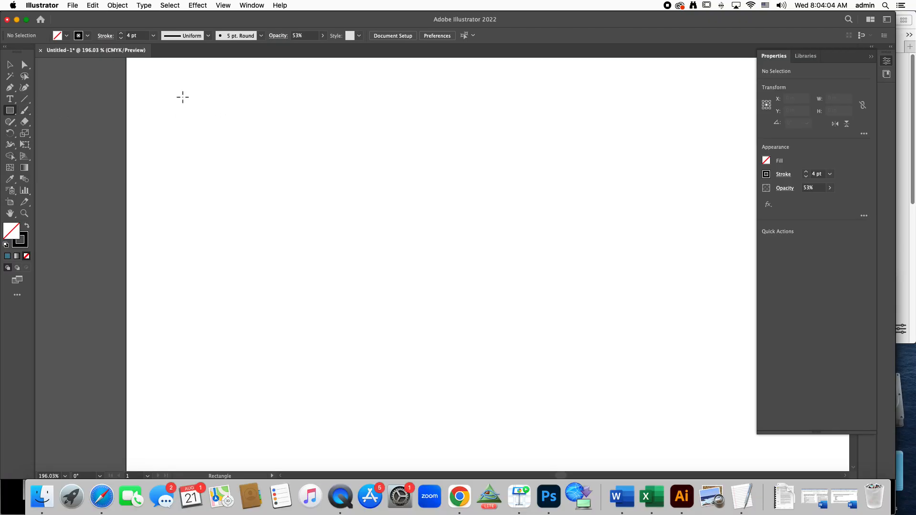
{"action": "left_click_drag", "start_coordinate": [180, 93], "coordinate": [281, 187]}
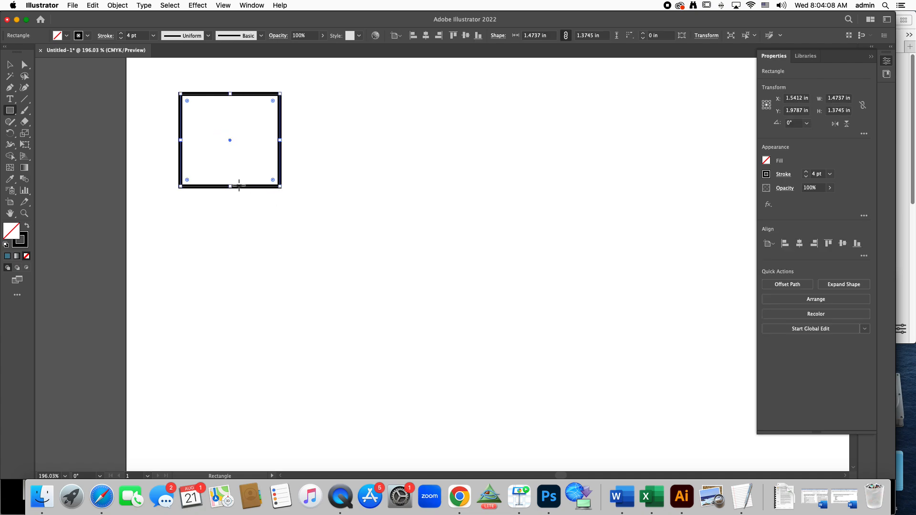
Draw a rounded rectangle about 1.49 in wide and 1.37 in high beside the first rectangle.
{"action": "left_click", "coordinate": [9, 116]}
{"action": "left_click", "coordinate": [57, 121]}
{"action": "left_click_drag", "start_coordinate": [304, 94], "coordinate": [406, 187]}
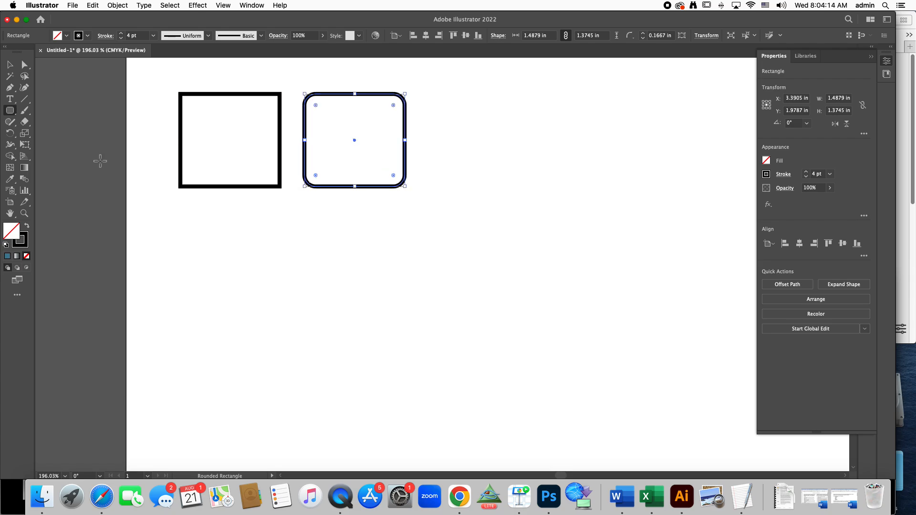
Place a 1.3889 in circle beside the rounded rectangle with the Ellipse tool, and delete it.
{"action": "left_click_drag", "start_coordinate": [10, 114], "coordinate": [55, 133]}
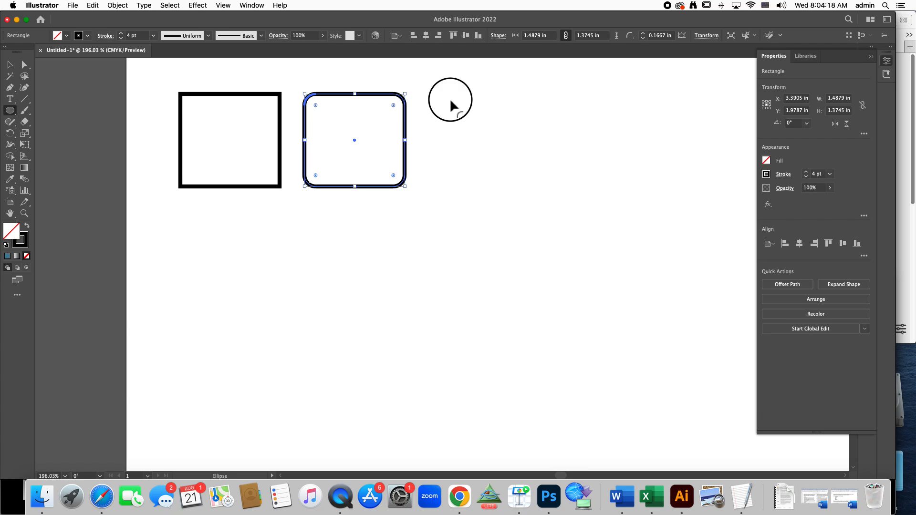
{"action": "left_click", "coordinate": [451, 105]}
{"action": "left_click", "coordinate": [412, 275]}
{"action": "left_click", "coordinate": [11, 113]}
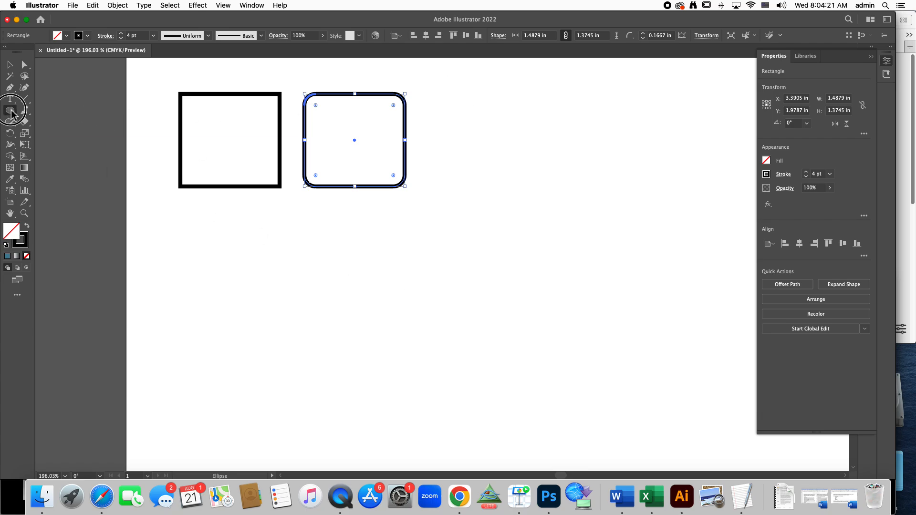
{"action": "left_click", "coordinate": [439, 101]}
{"action": "left_click", "coordinate": [460, 274]}
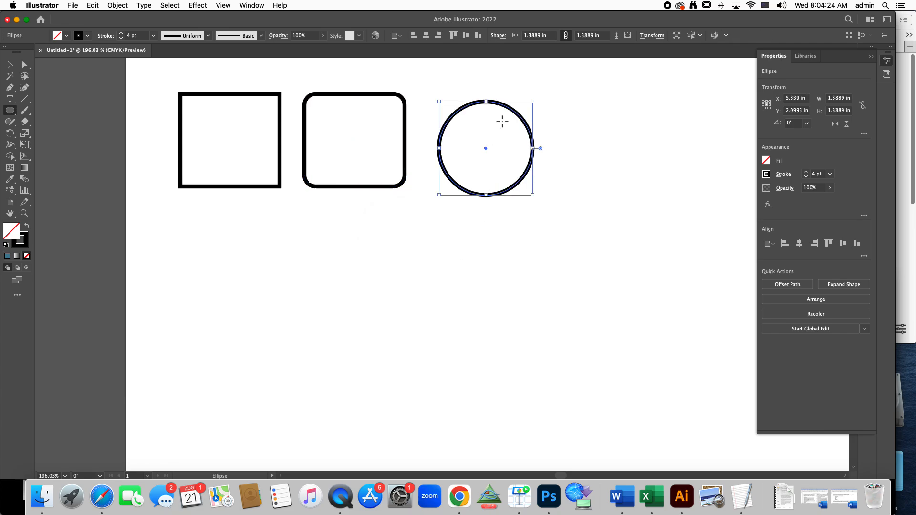
{"action": "left_click", "coordinate": [12, 65]}
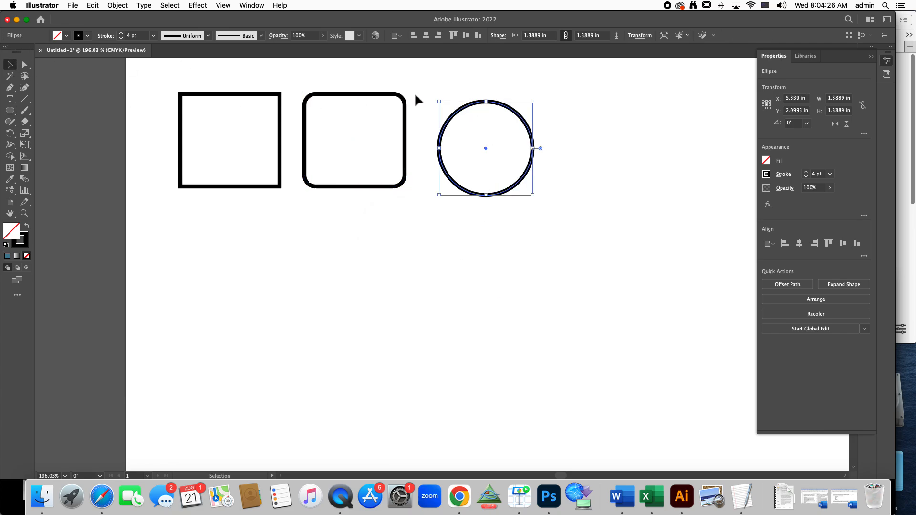
{"action": "key", "text": "Delete"}
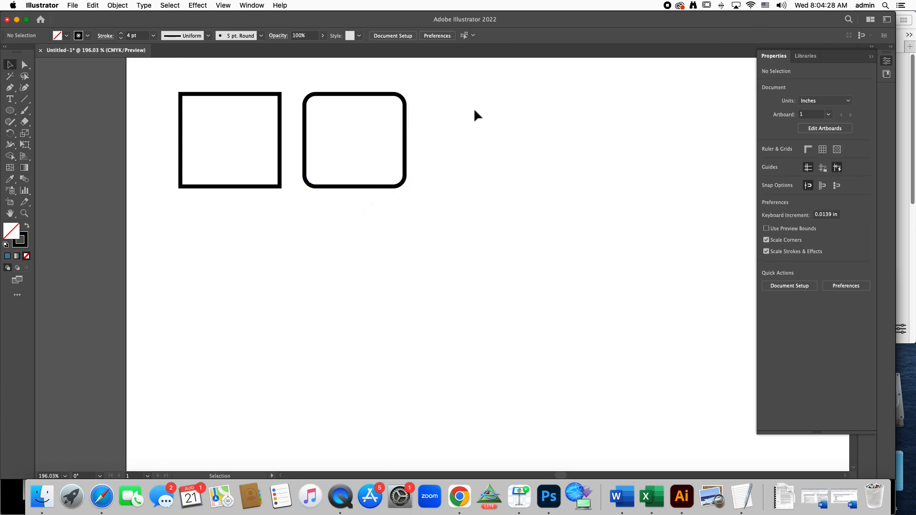
Create a circle 1.3889 in wide and high, and move it beside the rounded rectangle.
{"action": "left_click", "coordinate": [13, 111]}
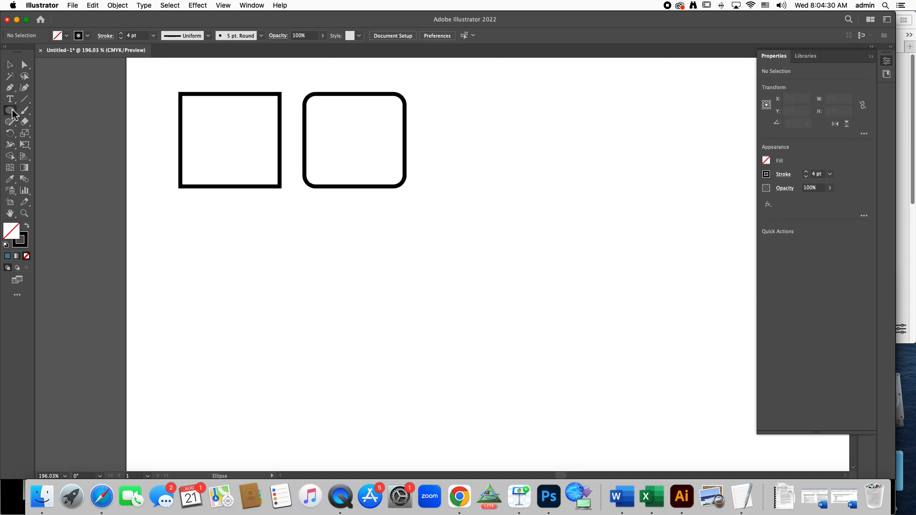
{"action": "left_click", "coordinate": [474, 165]}
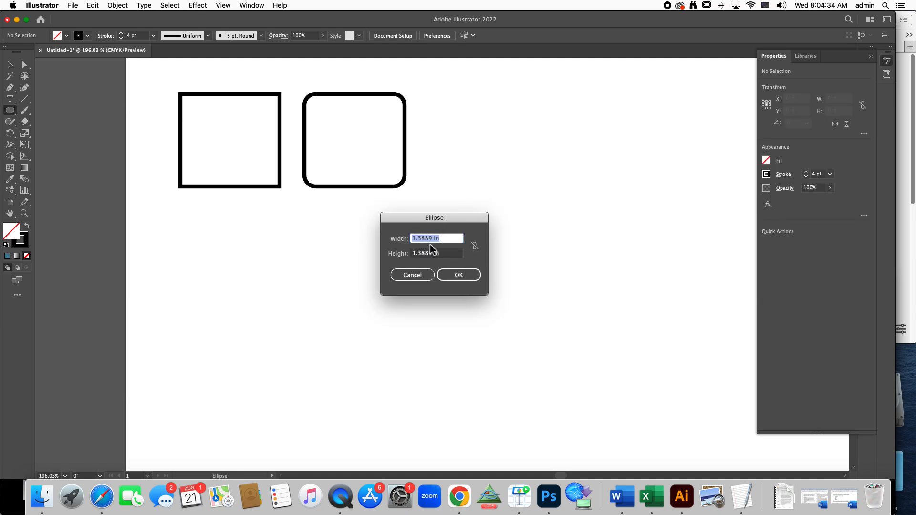
{"action": "left_click", "coordinate": [479, 278]}
{"action": "left_click", "coordinate": [9, 64]}
{"action": "left_click_drag", "start_coordinate": [488, 173], "coordinate": [455, 113]}
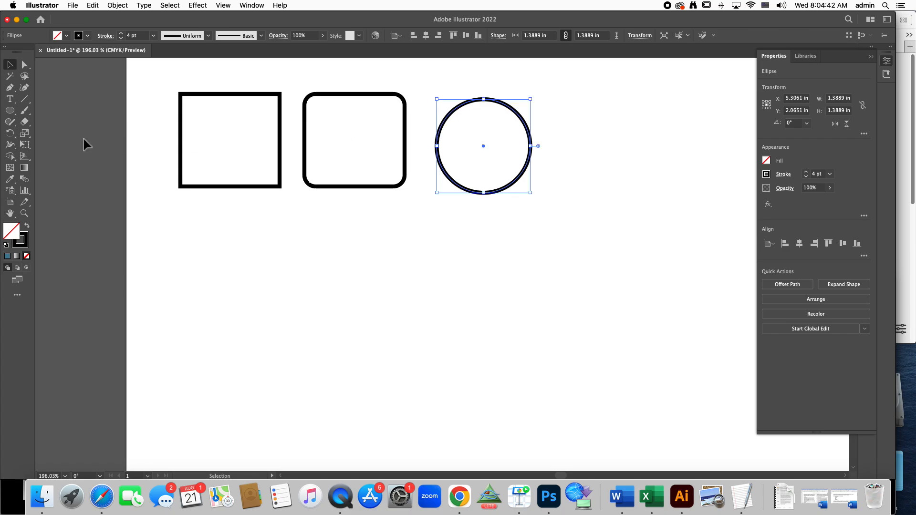
Draw a narrow upright ellipse about 0.30 in wide and 1.30 in high beside the circle, and delete it.
{"action": "left_click", "coordinate": [8, 113]}
{"action": "left_click_drag", "start_coordinate": [572, 98], "coordinate": [593, 188]}
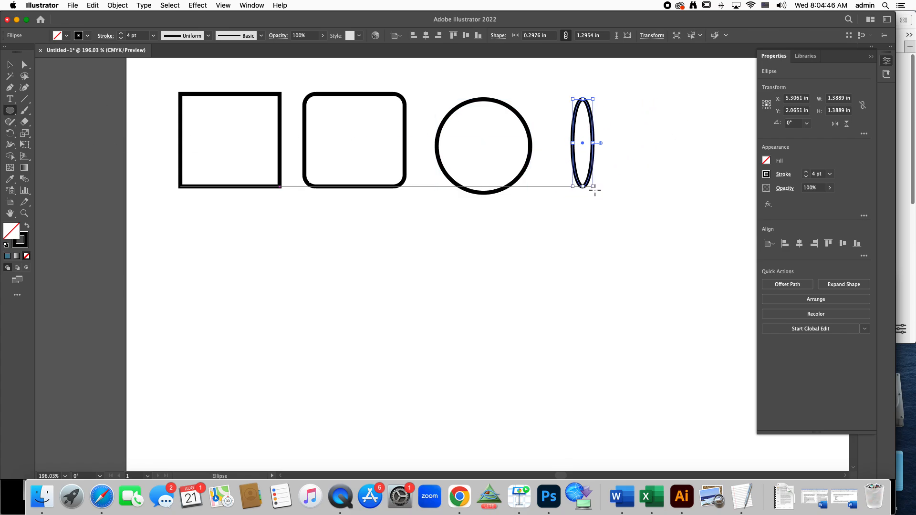
{"action": "key", "text": "Delete"}
Draw a hexagon about 1.65 in wide and 1.45 in high beside the circle with the Polygon tool.
{"action": "left_click_drag", "start_coordinate": [12, 113], "coordinate": [57, 144]}
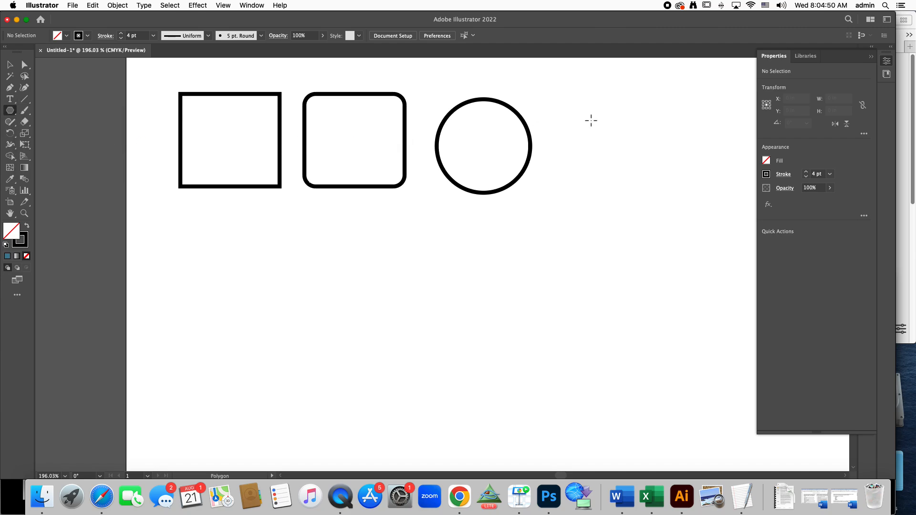
{"action": "left_click_drag", "start_coordinate": [572, 111], "coordinate": [605, 197]}
{"action": "left_click", "coordinate": [10, 64]}
Draw a five-pointed star about 1.87 in wide and 1.79 in high below the first rectangle.
{"action": "left_click_drag", "start_coordinate": [10, 110], "coordinate": [44, 158]}
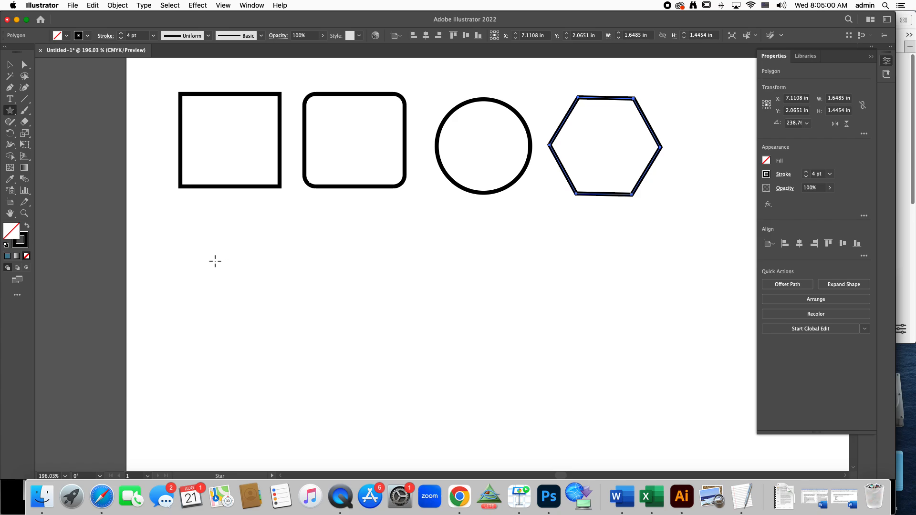
{"action": "left_click_drag", "start_coordinate": [229, 280], "coordinate": [265, 333]}
{"action": "left_click", "coordinate": [10, 65]}
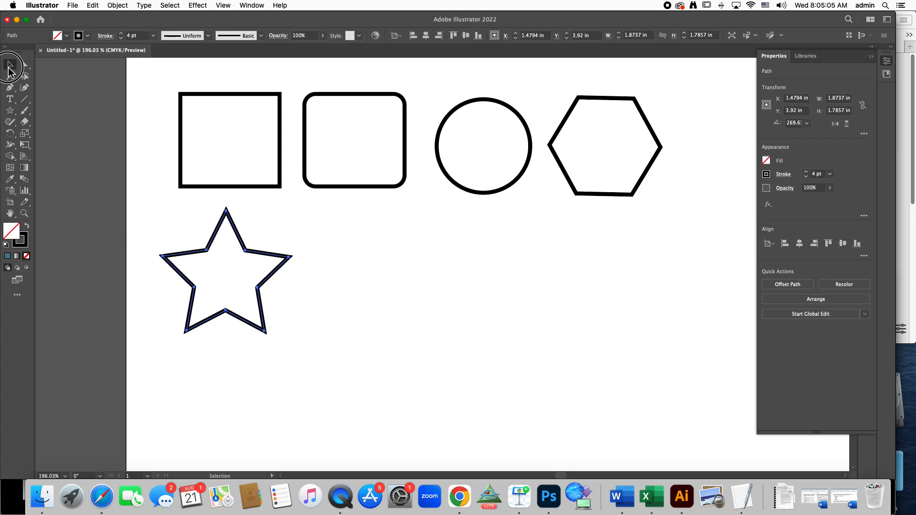
Fill the square-cornered rectangle with the bright blue swatch.
{"action": "left_click", "coordinate": [239, 94]}
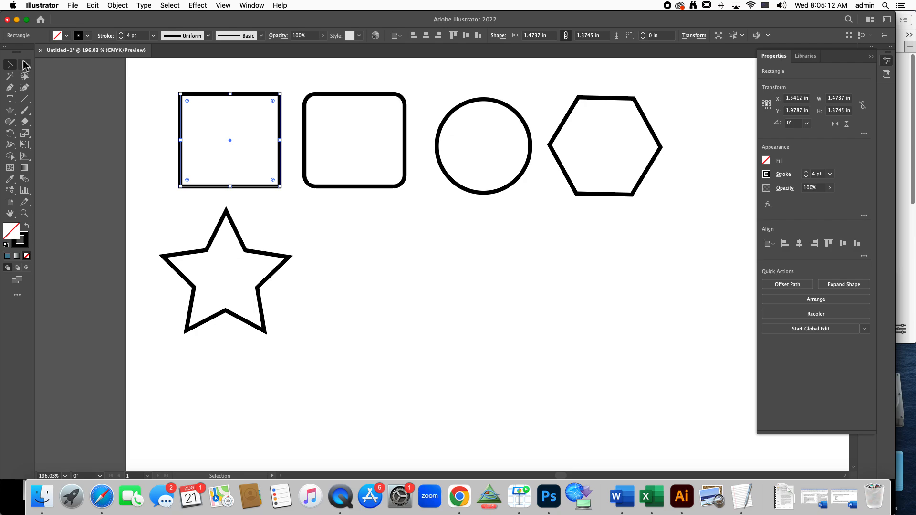
{"action": "left_click", "coordinate": [368, 95]}
{"action": "left_click", "coordinate": [235, 95]}
{"action": "left_click", "coordinate": [767, 161]}
{"action": "left_click", "coordinate": [711, 196]}
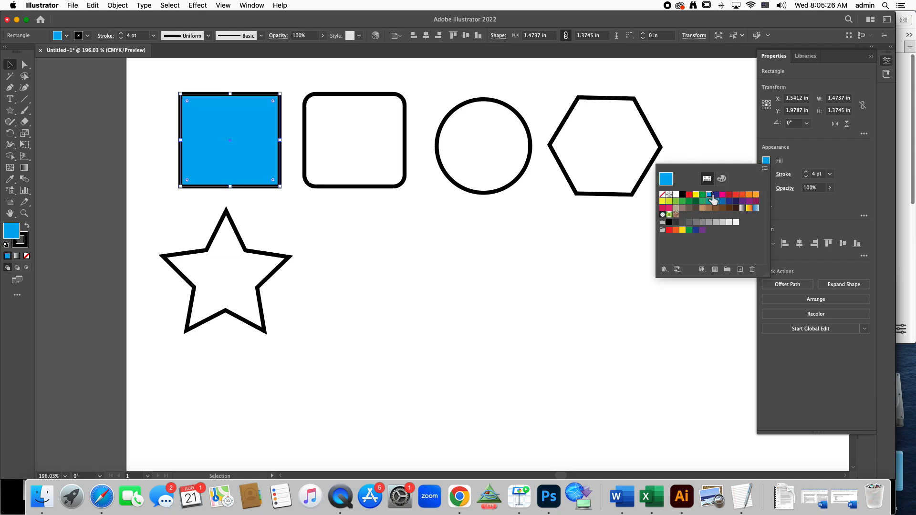
{"action": "left_click", "coordinate": [384, 186]}
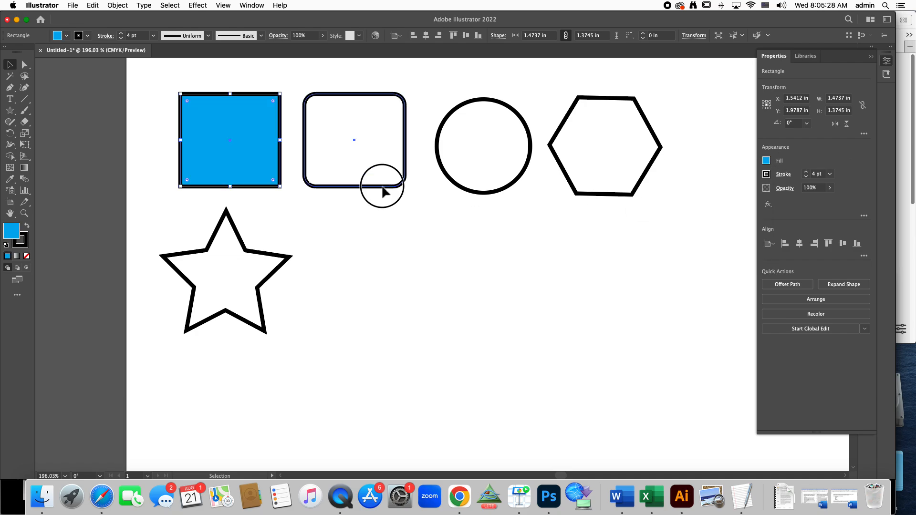
Fill the rounded rectangle with the orange swatch.
{"action": "left_click", "coordinate": [383, 187]}
{"action": "left_click", "coordinate": [767, 162]}
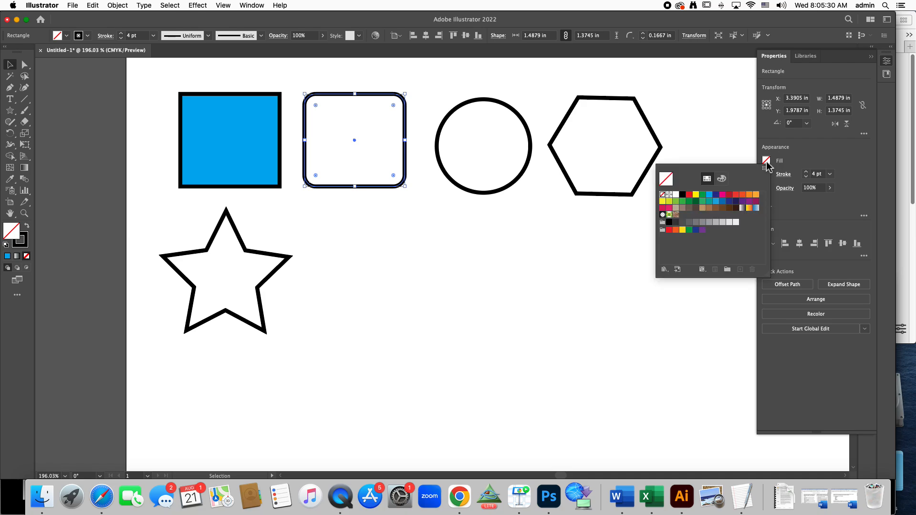
{"action": "left_click", "coordinate": [750, 196]}
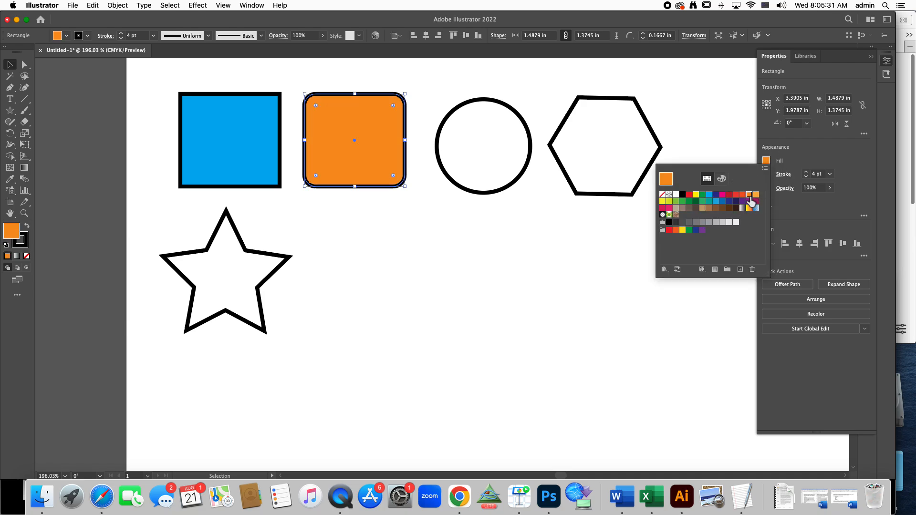
{"action": "left_click", "coordinate": [457, 185]}
Fill the circle with the yellow-green swatch.
{"action": "left_click", "coordinate": [494, 192]}
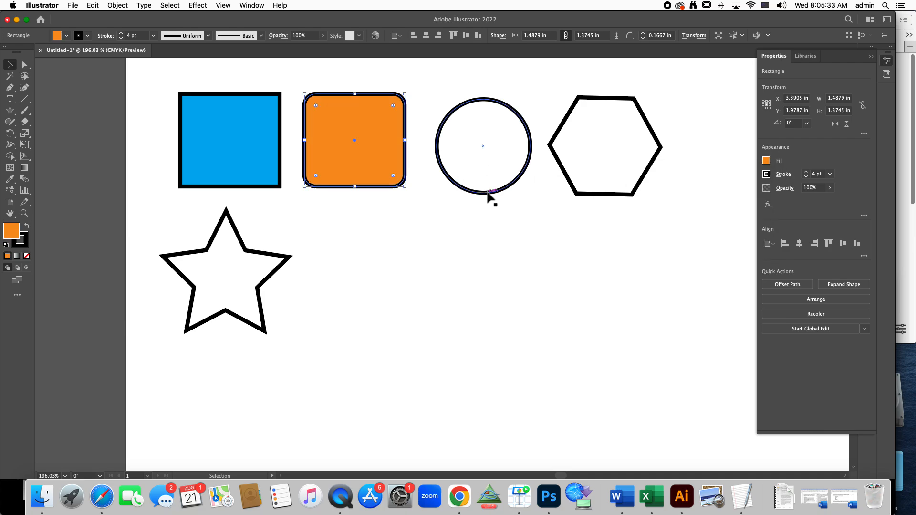
{"action": "left_click", "coordinate": [767, 161]}
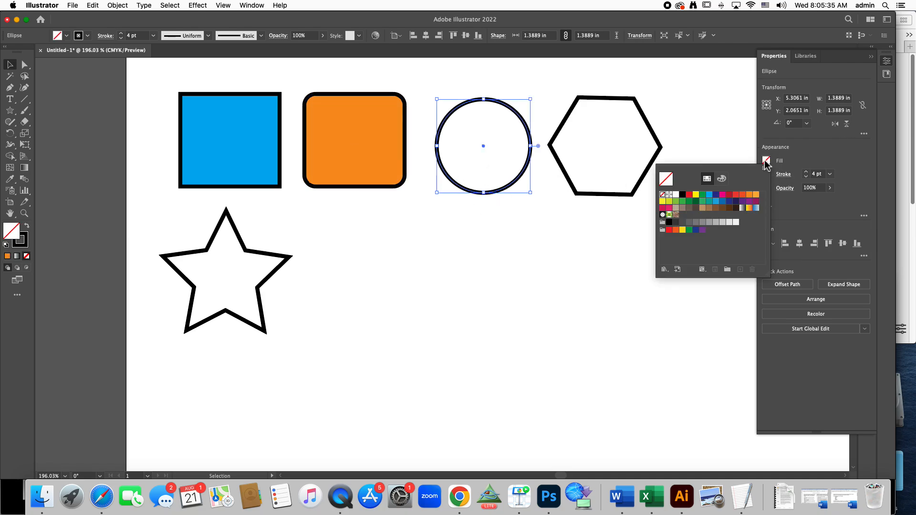
{"action": "left_click", "coordinate": [670, 202]}
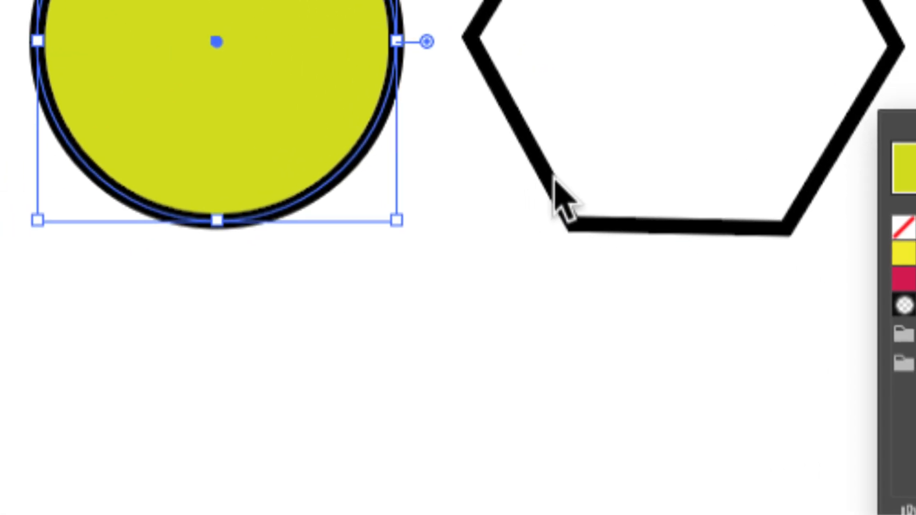
Fill the hexagon with the dark red swatch.
{"action": "left_click", "coordinate": [567, 173]}
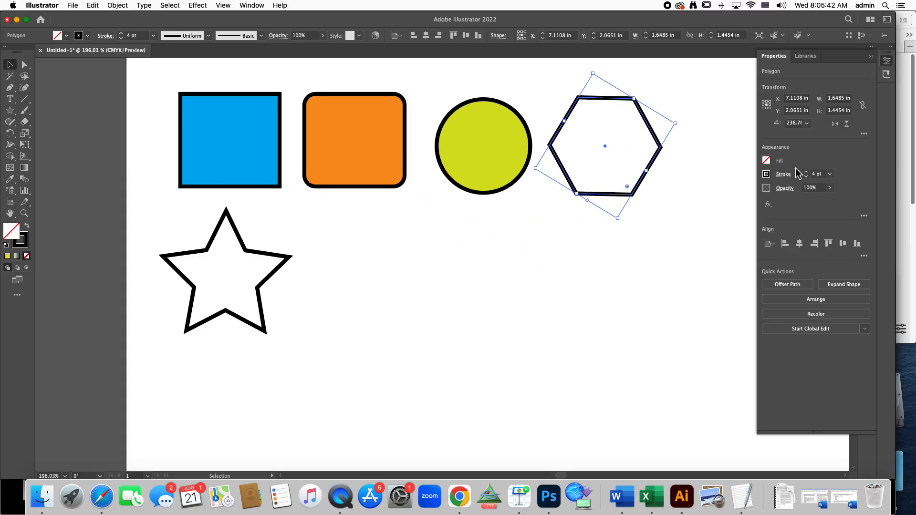
{"action": "left_click", "coordinate": [767, 162]}
{"action": "left_click", "coordinate": [730, 195]}
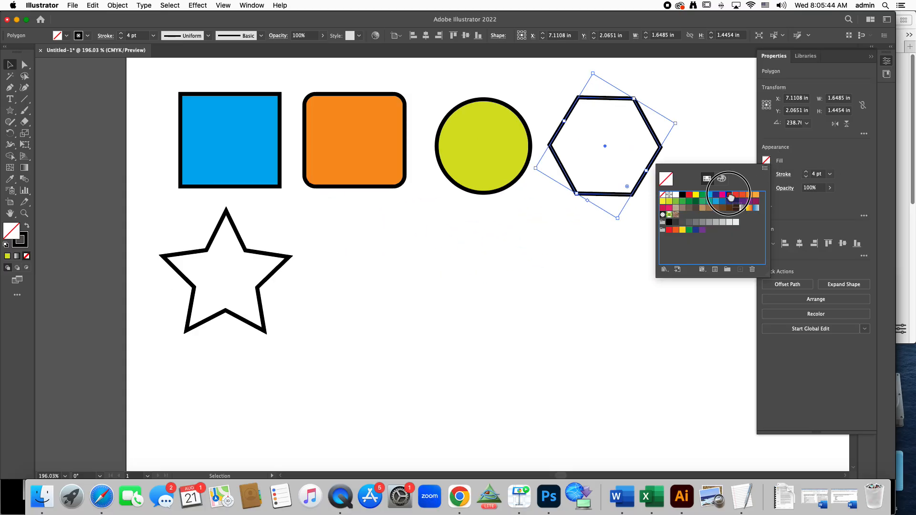
{"action": "left_click", "coordinate": [729, 195]}
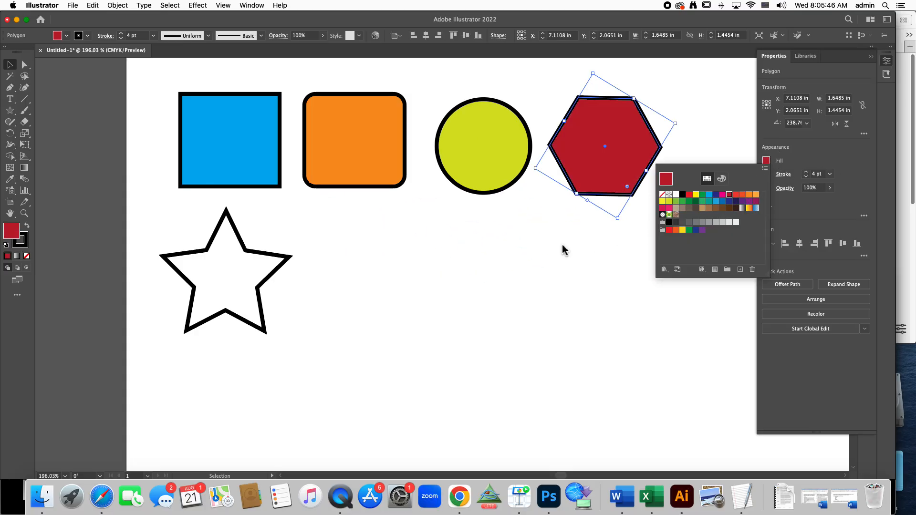
Move the star below the gap between the rounded rectangle and the circle, and fill it with the bright blue swatch.
{"action": "left_click", "coordinate": [323, 244]}
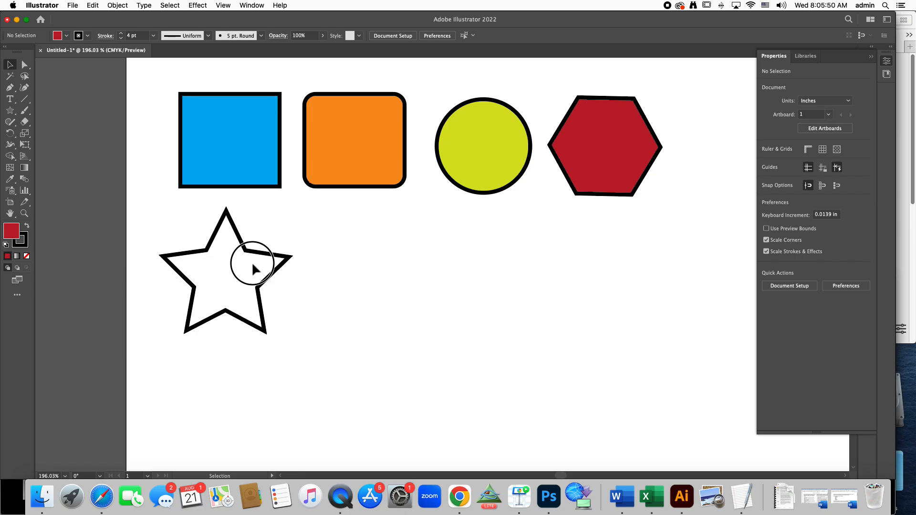
{"action": "left_click_drag", "start_coordinate": [266, 260], "coordinate": [435, 262]}
{"action": "left_click", "coordinate": [411, 276]}
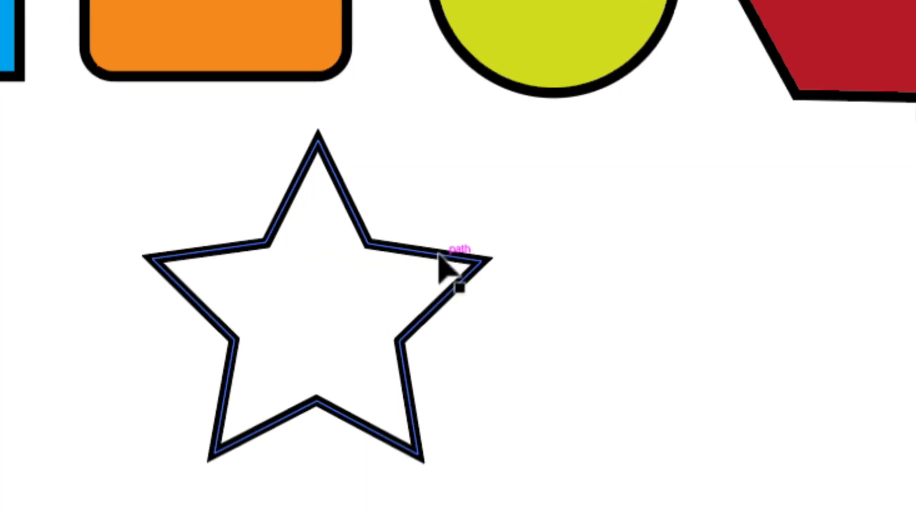
{"action": "left_click", "coordinate": [442, 258]}
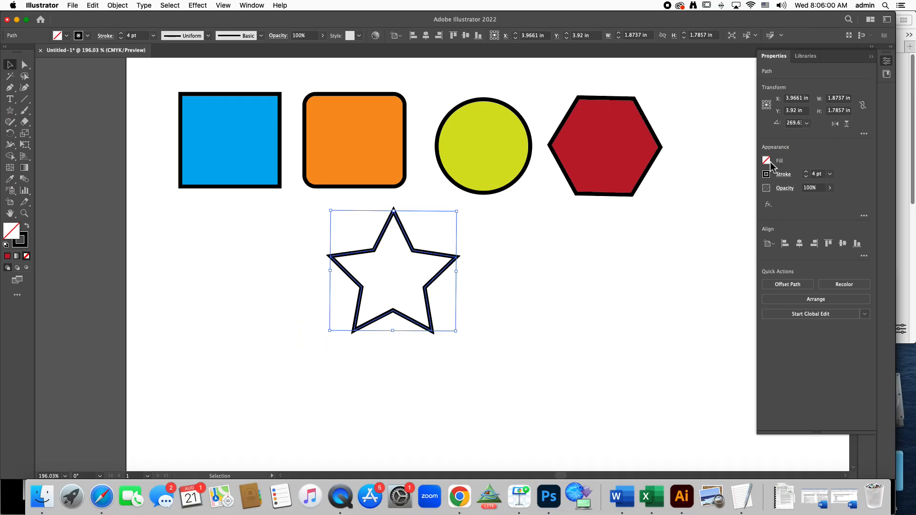
{"action": "left_click", "coordinate": [767, 160]}
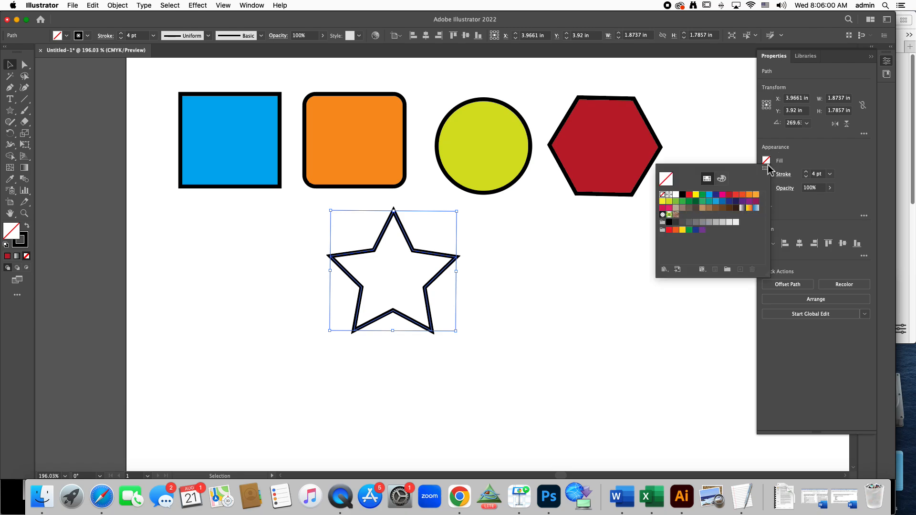
{"action": "left_click", "coordinate": [711, 196]}
{"action": "left_click", "coordinate": [469, 292]}
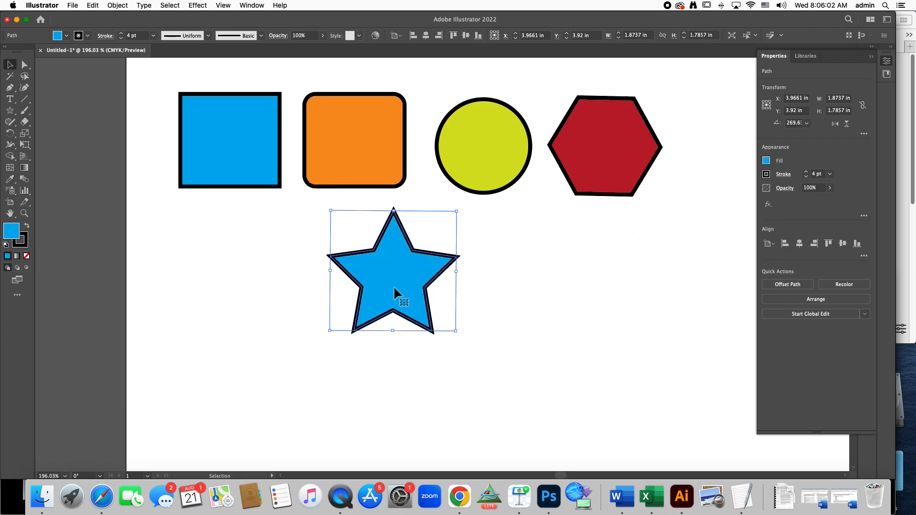
Move the circle slightly up in line with the rectangles and place the star back below the blue rectangle.
{"action": "left_click", "coordinate": [619, 290]}
{"action": "double_click", "coordinate": [470, 161]}
{"action": "left_click", "coordinate": [319, 199]}
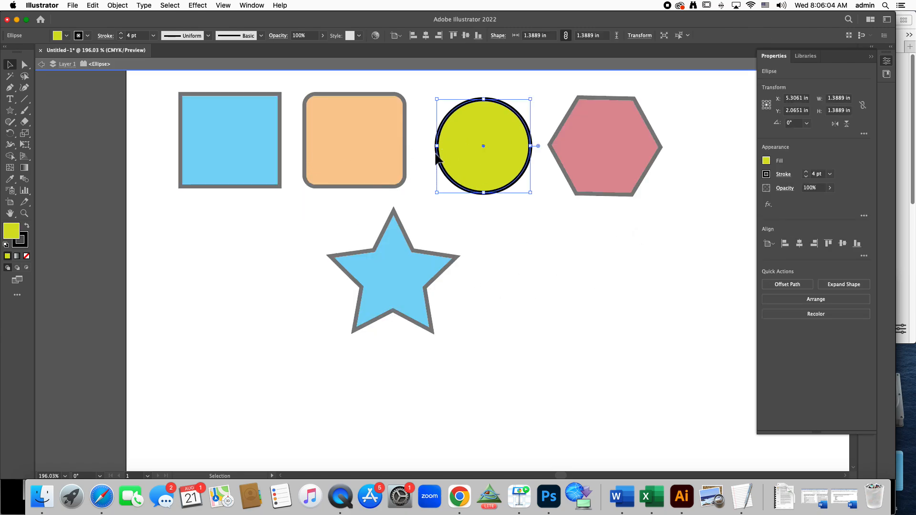
{"action": "double_click", "coordinate": [470, 162]}
{"action": "mouse_move", "coordinate": [468, 161]}
{"action": "left_mouse_down"}
{"action": "mouse_move", "coordinate": [383, 173]}
{"action": "mouse_move", "coordinate": [474, 154]}
{"action": "left_mouse_up"}
{"action": "left_click_drag", "start_coordinate": [406, 291], "coordinate": [254, 300]}
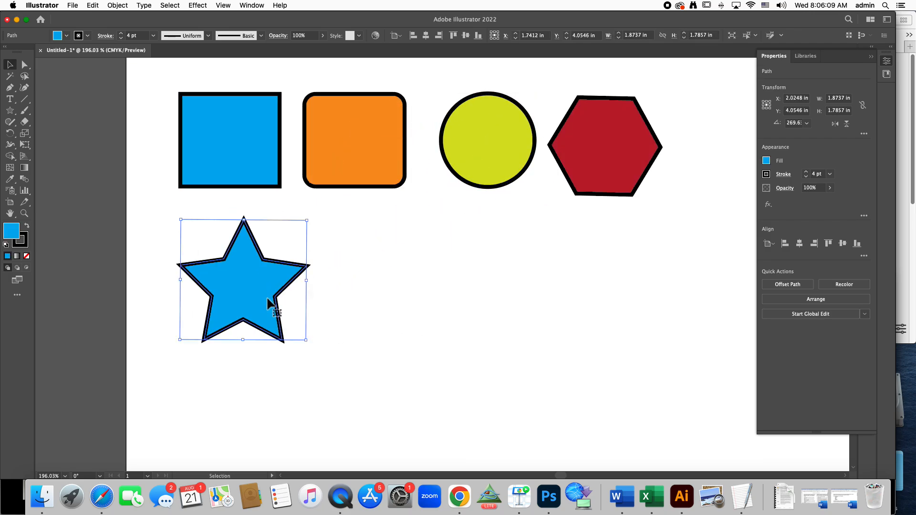
Set the hexagon's stroke weight to 8 pt and its stroke colour to green from the colour spectrum.
{"action": "left_click", "coordinate": [597, 143]}
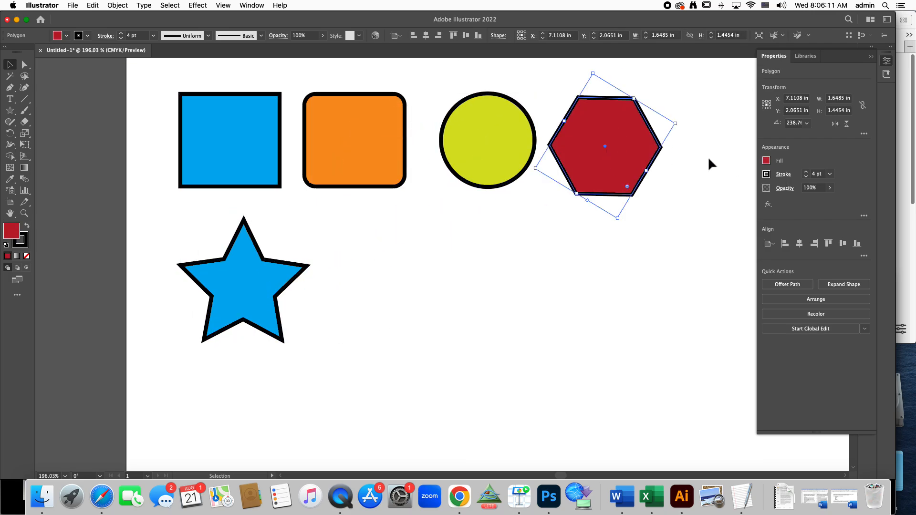
{"action": "left_click", "coordinate": [806, 177]}
{"action": "left_click", "coordinate": [806, 177]}
{"action": "left_click", "coordinate": [806, 178]}
{"action": "left_click", "coordinate": [806, 172]}
{"action": "left_click", "coordinate": [806, 172]}
{"action": "left_click", "coordinate": [807, 172]}
{"action": "left_click", "coordinate": [807, 172]}
{"action": "left_click", "coordinate": [806, 172]}
{"action": "left_click", "coordinate": [806, 172]}
{"action": "left_click", "coordinate": [807, 171]}
{"action": "left_click", "coordinate": [767, 175]}
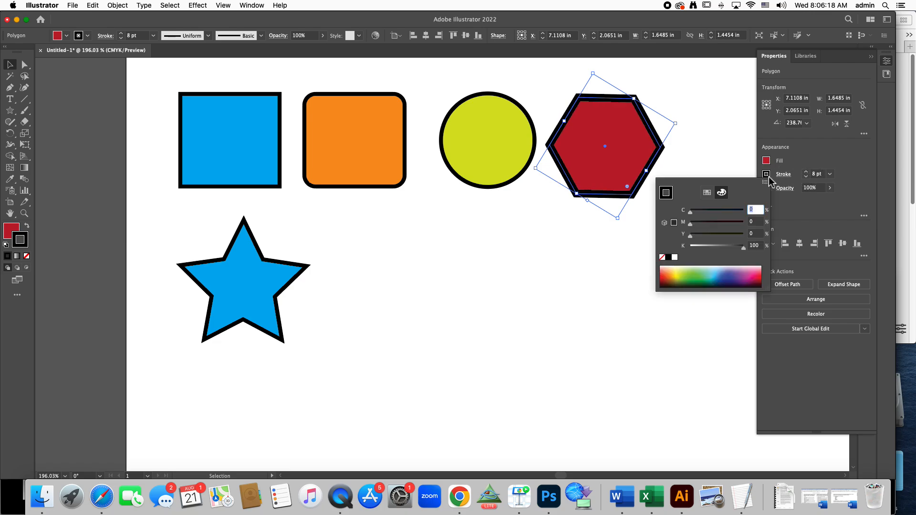
{"action": "left_click", "coordinate": [695, 278]}
Change the circle's stroke to a purple of about C 31.76, M 61.96, Y 0, K 0 from the colour spectrum.
{"action": "left_click", "coordinate": [491, 142]}
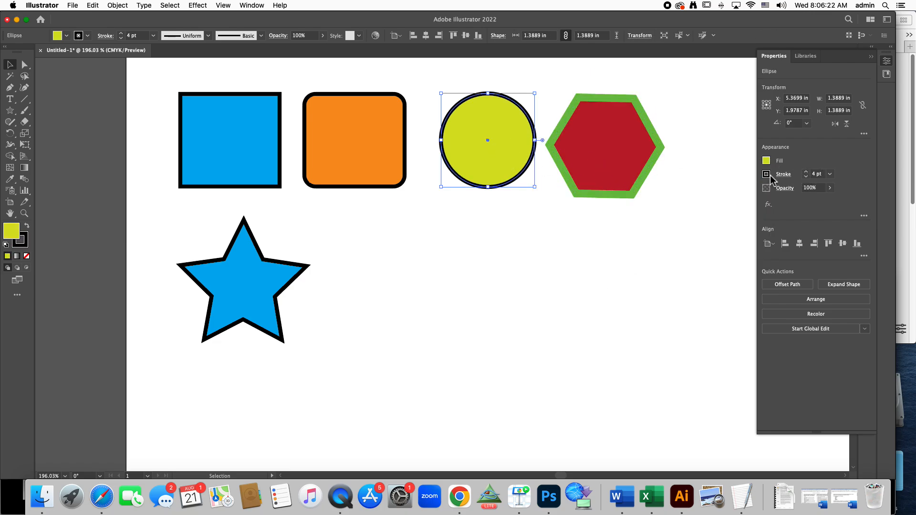
{"action": "left_click", "coordinate": [767, 175]}
{"action": "left_click", "coordinate": [742, 273]}
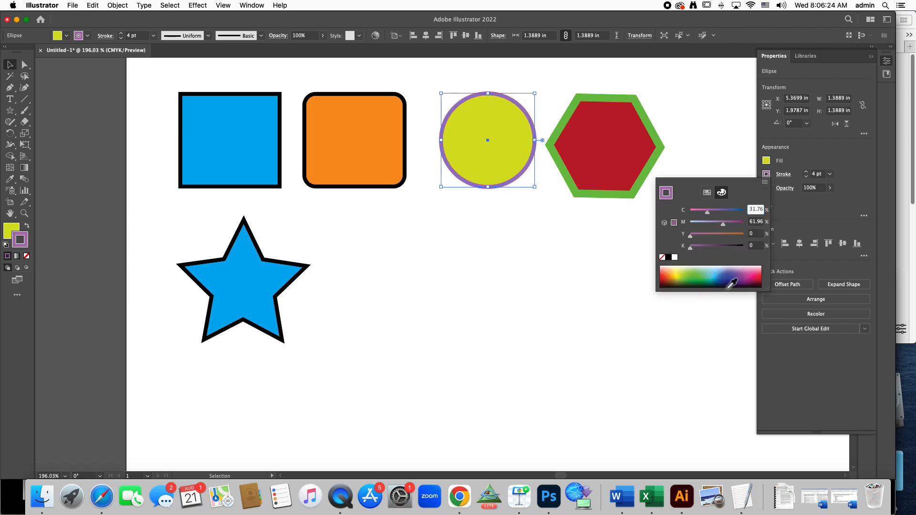
{"action": "left_click", "coordinate": [359, 209]}
Rearrange the shapes with the hexagon beside the orange rectangle and the circle and star side by side in a second row.
{"action": "left_click_drag", "start_coordinate": [281, 271], "coordinate": [486, 256]}
{"action": "left_click_drag", "start_coordinate": [473, 126], "coordinate": [277, 264]}
{"action": "left_click_drag", "start_coordinate": [604, 158], "coordinate": [501, 146]}
{"action": "left_click_drag", "start_coordinate": [450, 303], "coordinate": [409, 297]}
{"action": "left_click", "coordinate": [535, 276]}
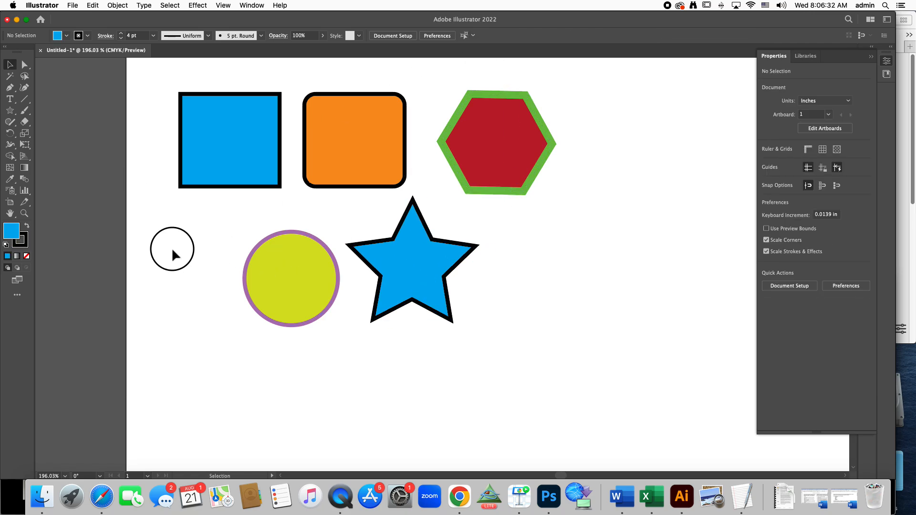
{"action": "left_click", "coordinate": [9, 110]}
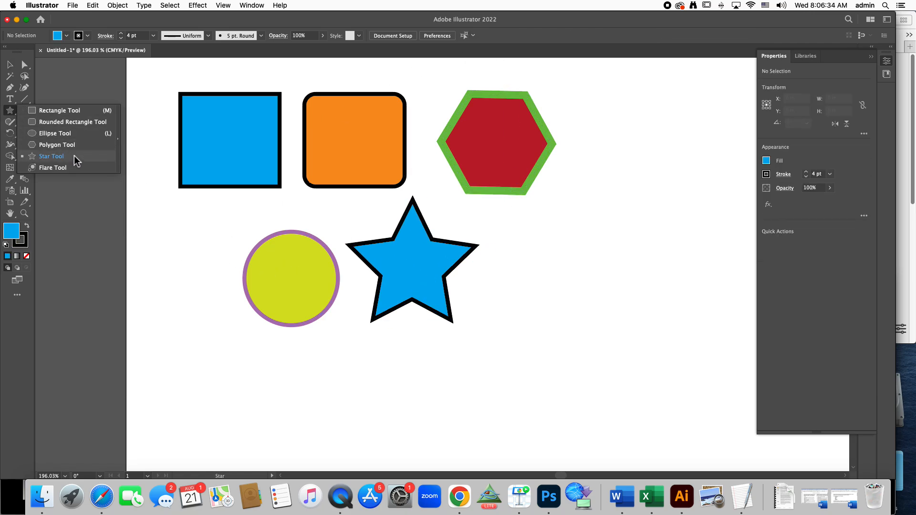
{"action": "key", "text": "v"}
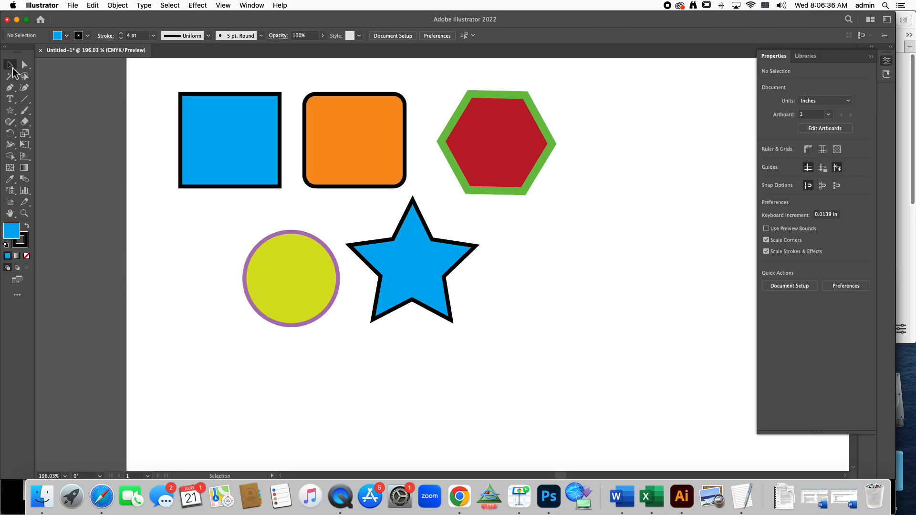
Round the blue rectangle's corners to a radius of about 0.28 in with its live corner widget.
{"action": "left_click", "coordinate": [211, 116]}
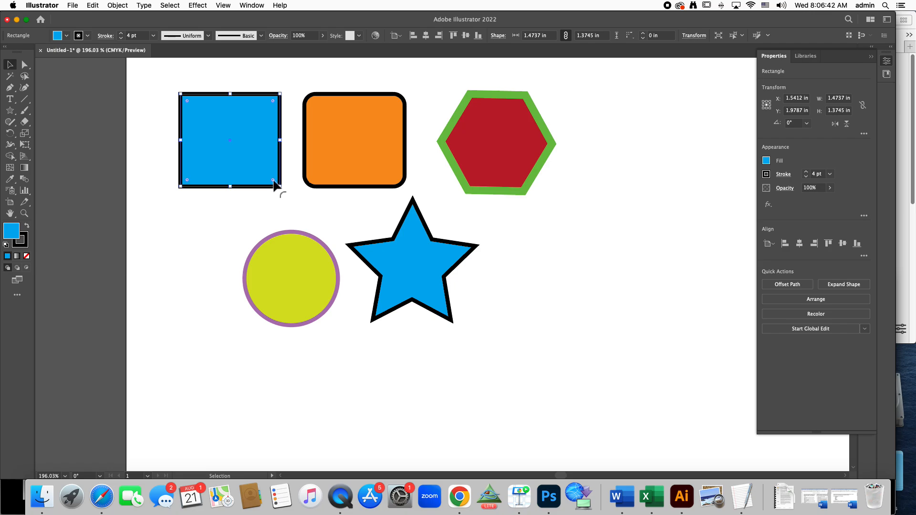
{"action": "left_click", "coordinate": [413, 261]}
{"action": "left_click", "coordinate": [486, 182]}
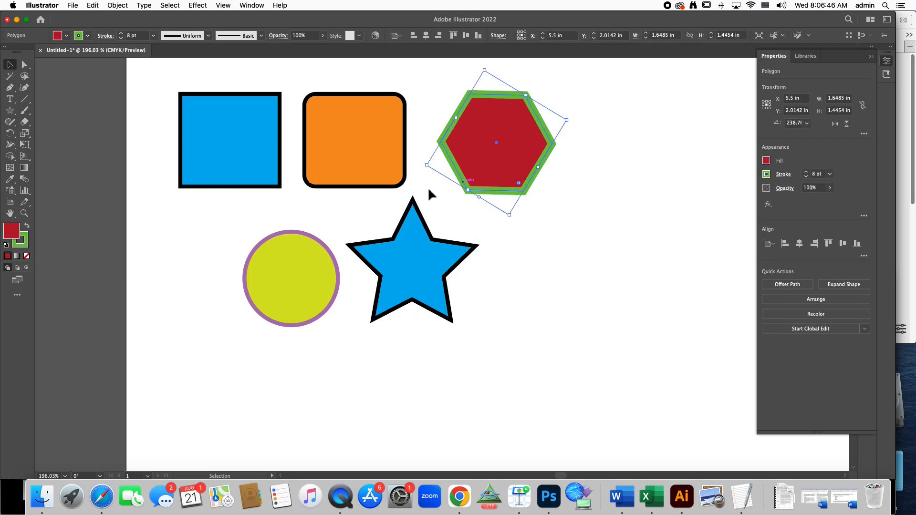
{"action": "left_click", "coordinate": [277, 182]}
{"action": "left_click_drag", "start_coordinate": [275, 183], "coordinate": [258, 169]}
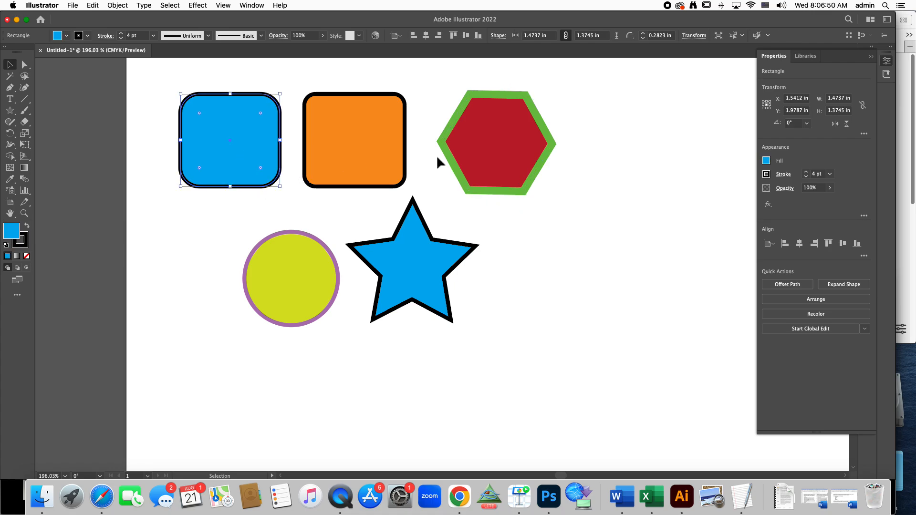
Round the hexagon's corners and move it farther from the orange rectangle, leaving a gap for another shape.
{"action": "left_click", "coordinate": [480, 158]}
{"action": "left_click_drag", "start_coordinate": [520, 184], "coordinate": [598, 154]}
{"action": "left_click", "coordinate": [547, 174]}
{"action": "left_click", "coordinate": [657, 324]}
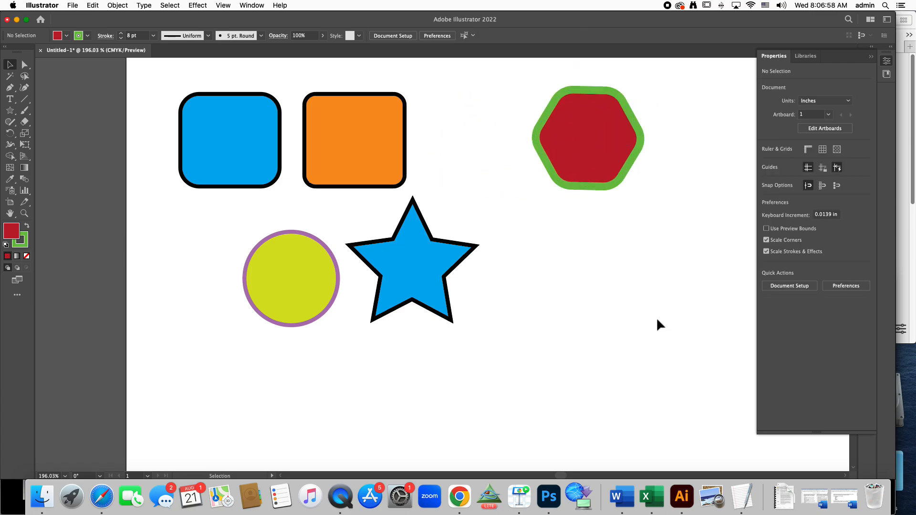
Round all corners of the star to a radius of about 0.12 in with the Direct Selection tool.
{"action": "left_click_drag", "start_coordinate": [416, 266], "coordinate": [486, 224]}
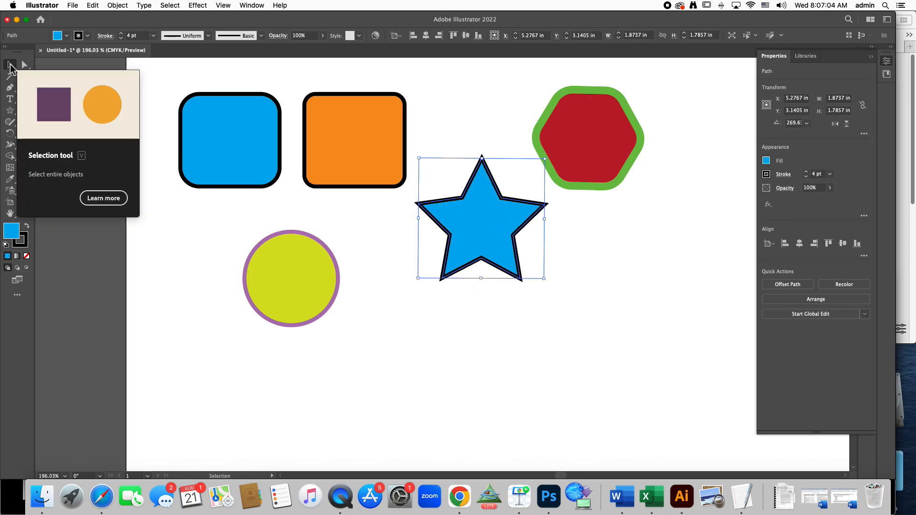
{"action": "left_click", "coordinate": [24, 65]}
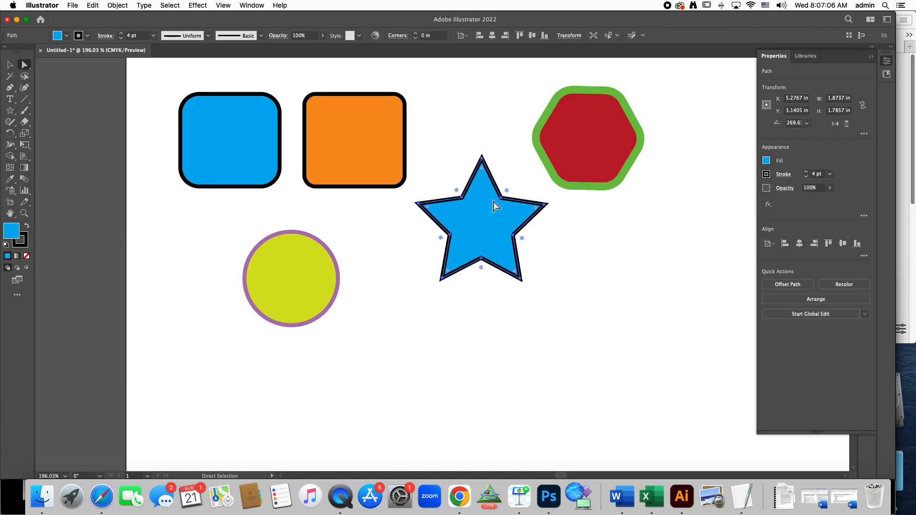
{"action": "left_click_drag", "start_coordinate": [515, 274], "coordinate": [510, 266]}
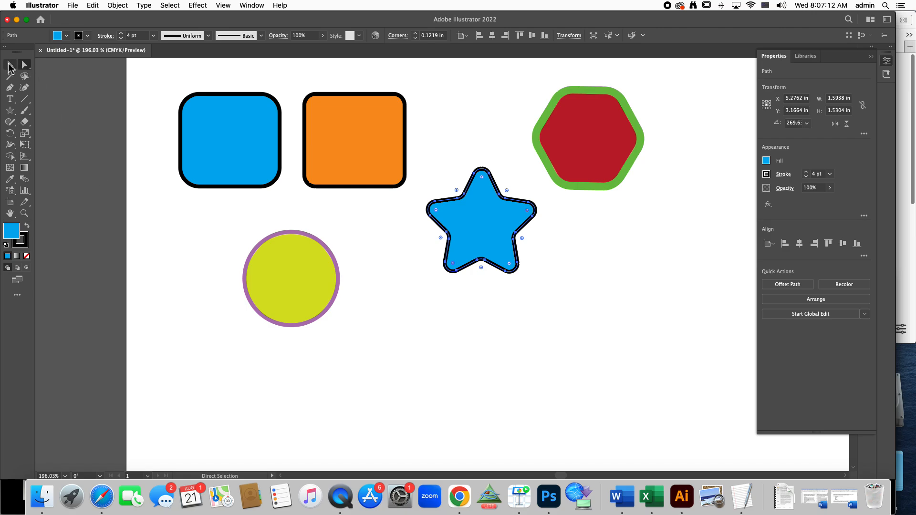
Place the star between the orange rectangle and the hexagon, and the circle at the end of the row after the hexagon.
{"action": "left_click", "coordinate": [10, 66]}
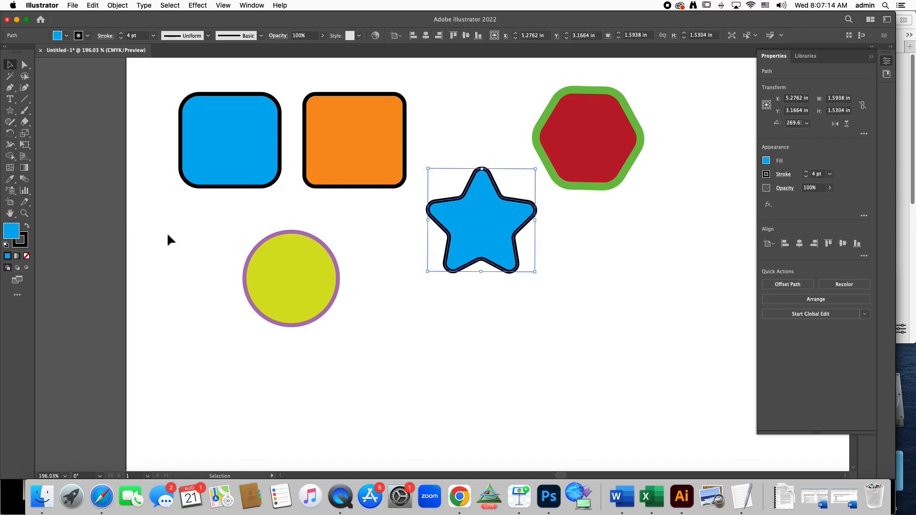
{"action": "left_click_drag", "start_coordinate": [483, 235], "coordinate": [473, 152]}
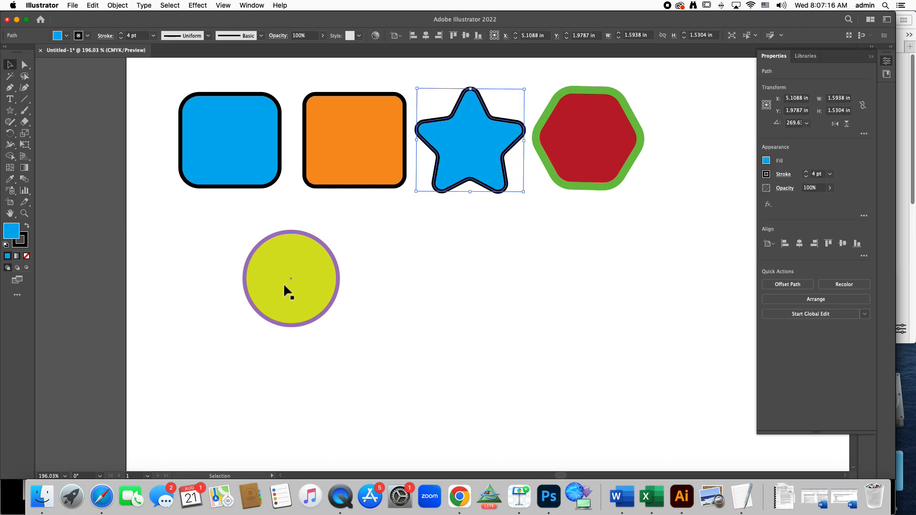
{"action": "left_click_drag", "start_coordinate": [306, 297], "coordinate": [714, 164]}
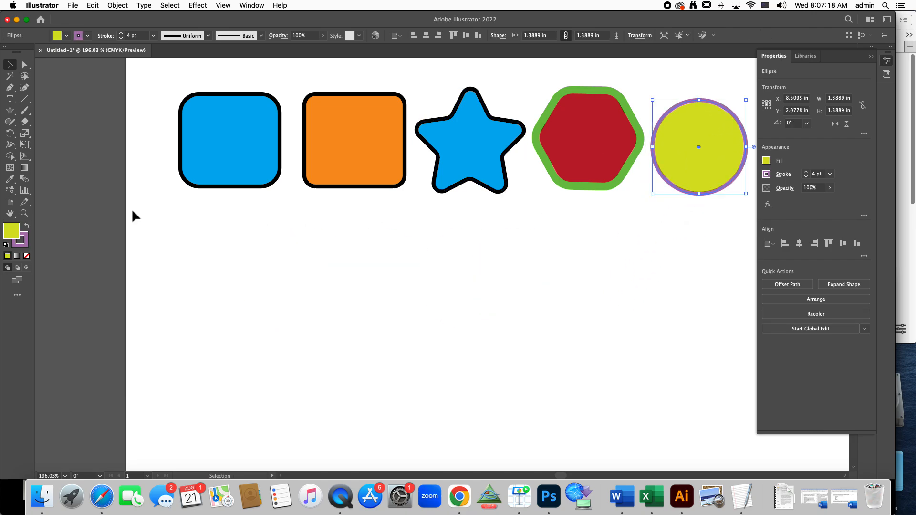
Create a triangle below the row as a 3-sided polygon with the Polygon tool.
{"action": "left_click_drag", "start_coordinate": [8, 115], "coordinate": [48, 143]}
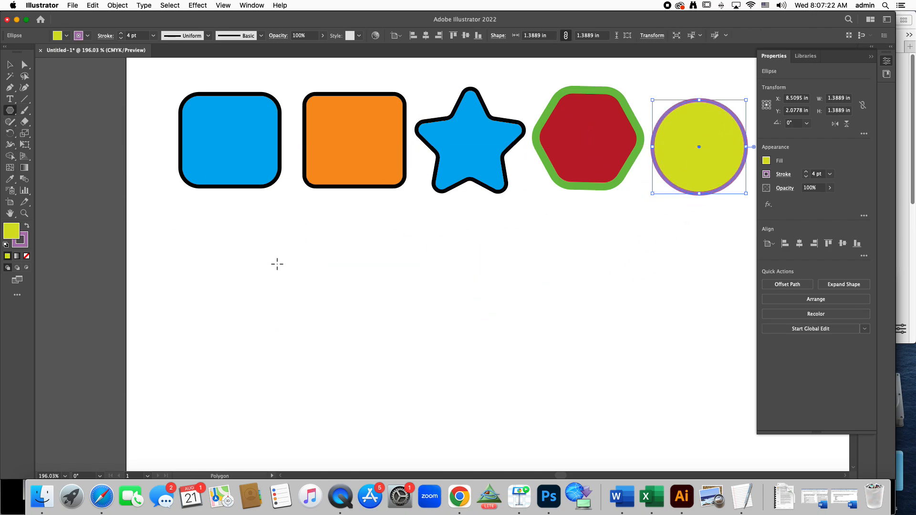
{"action": "left_click", "coordinate": [297, 317]}
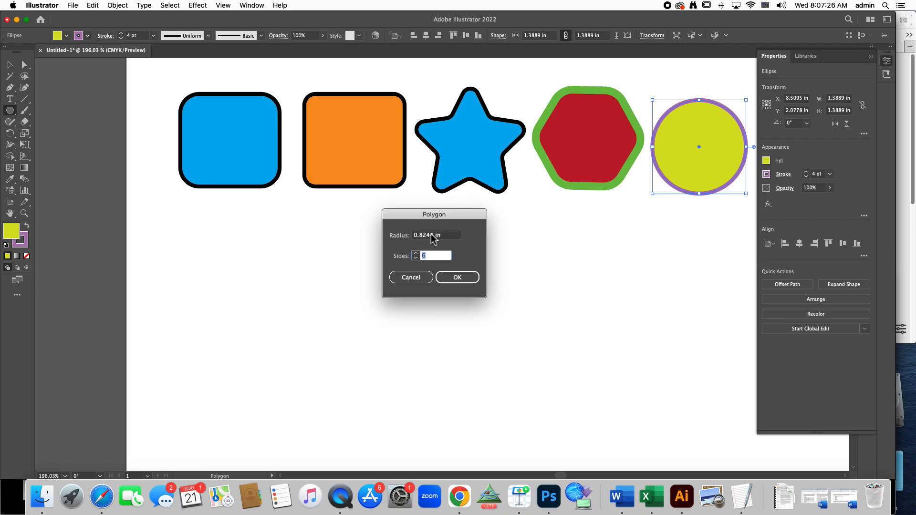
{"action": "type", "text": "4"}
{"action": "left_click", "coordinate": [457, 276]}
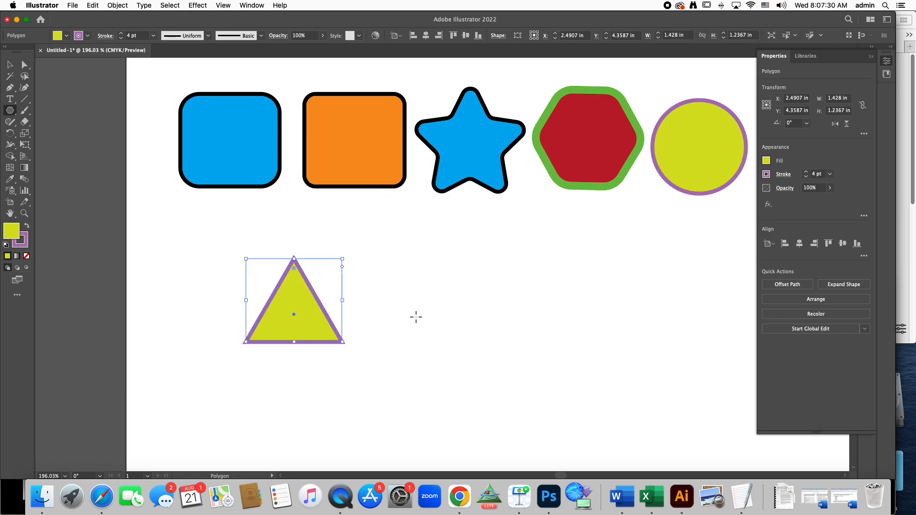
Create a 5-sided polygon with a radius of 0.8244 in beside the triangle.
{"action": "left_click", "coordinate": [418, 317]}
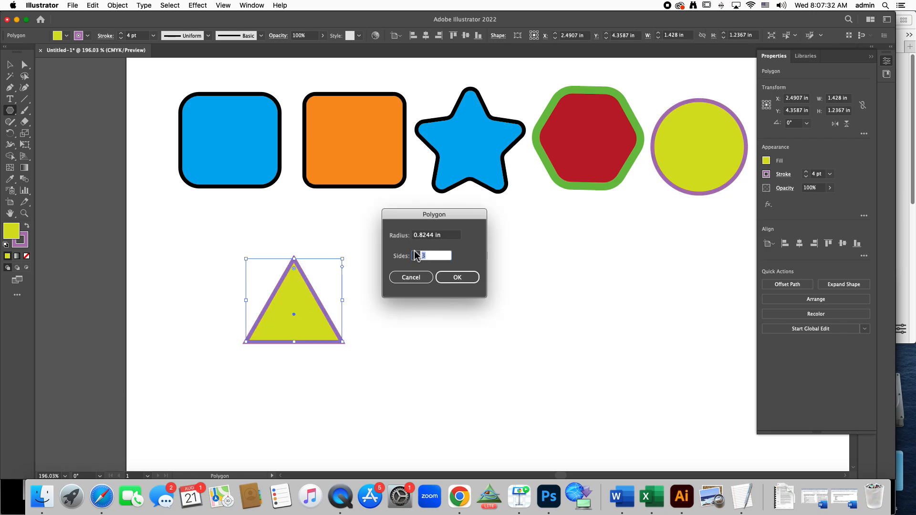
{"action": "left_click", "coordinate": [462, 280]}
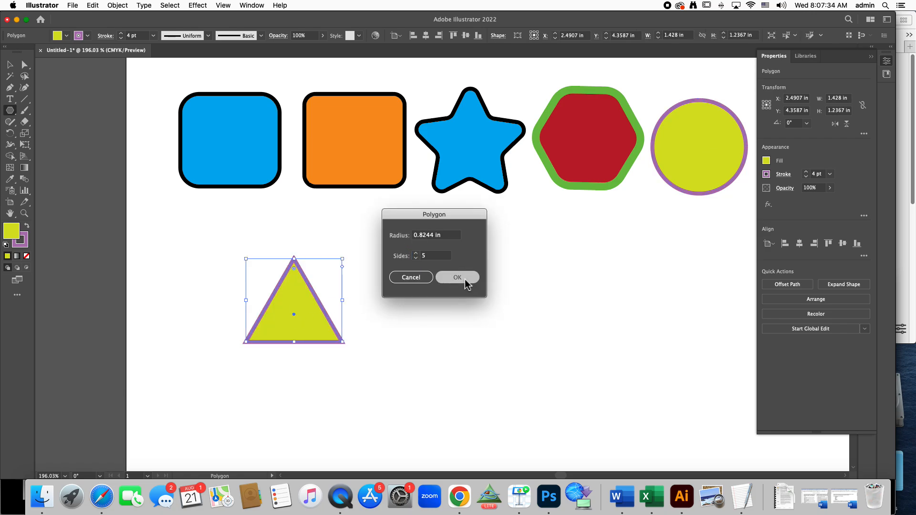
Draw a seven-sided polygon with the Polygon tool to the right of the pentagon, adjusting the side count while drawing.
{"action": "left_click", "coordinate": [540, 294]}
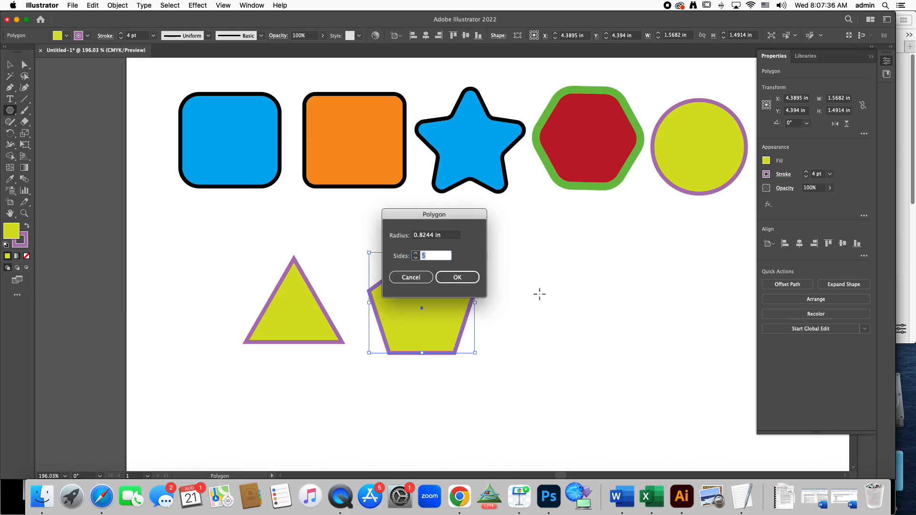
{"action": "left_click", "coordinate": [406, 278]}
{"action": "left_click", "coordinate": [605, 311]}
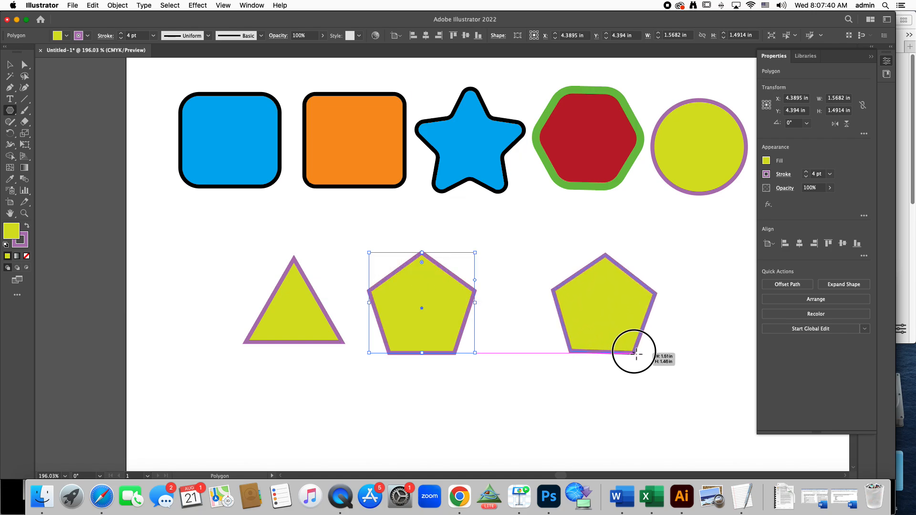
{"action": "mouse_move", "coordinate": [637, 354]}
{"action": "left_mouse_down"}
{"action": "mouse_move", "coordinate": [627, 342]}
{"action": "mouse_move", "coordinate": [642, 353]}
{"action": "mouse_move", "coordinate": [634, 366]}
{"action": "left_mouse_up"}
{"action": "key", "text": "Down"}
{"action": "key", "text": "Down"}
{"action": "key", "text": "Up"}
{"action": "key", "text": "Up"}
{"action": "key", "text": "Up"}
{"action": "key", "text": "Up"}
{"action": "key", "text": "Up"}
{"action": "key", "text": "Up"}
{"action": "key", "text": "Up"}
{"action": "key", "text": "Up"}
{"action": "key", "text": "Up"}
{"action": "key", "text": "Up"}
{"action": "key", "text": "Up"}
{"action": "key", "text": "Down"}
{"action": "key", "text": "Down"}
{"action": "key", "text": "Down"}
{"action": "key", "text": "Down"}
{"action": "key", "text": "Down"}
{"action": "key", "text": "Down"}
{"action": "key", "text": "Down"}
Draw a small six-sided polygon about 0.7 in wide below the pentagon.
{"action": "mouse_move", "coordinate": [460, 402]}
{"action": "left_mouse_down"}
{"action": "mouse_move", "coordinate": [478, 435]}
{"action": "mouse_move", "coordinate": [466, 421]}
{"action": "left_mouse_up"}
{"action": "key", "text": "Down"}
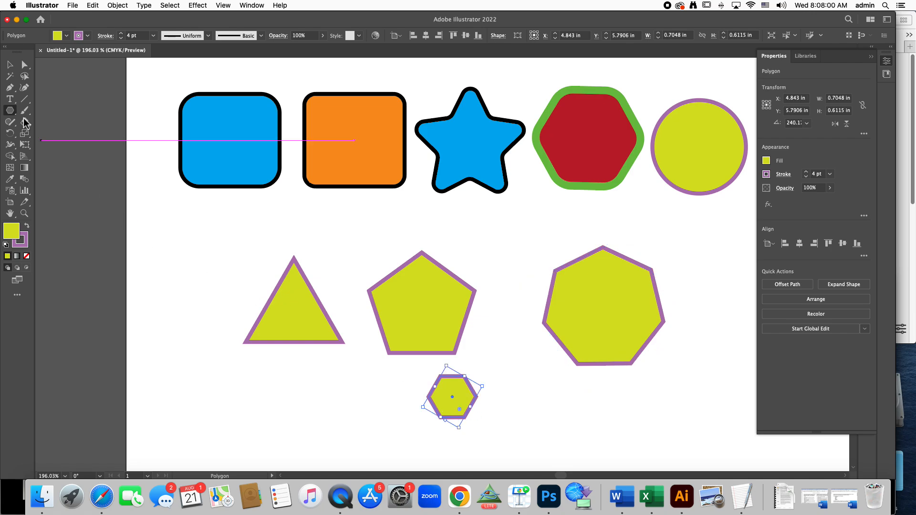
Draw a nine-pointed star about 1.23 in wide to the left of the triangle with the Star tool, and collapse the Properties panel.
{"action": "left_click", "coordinate": [10, 110]}
{"action": "left_click", "coordinate": [48, 157]}
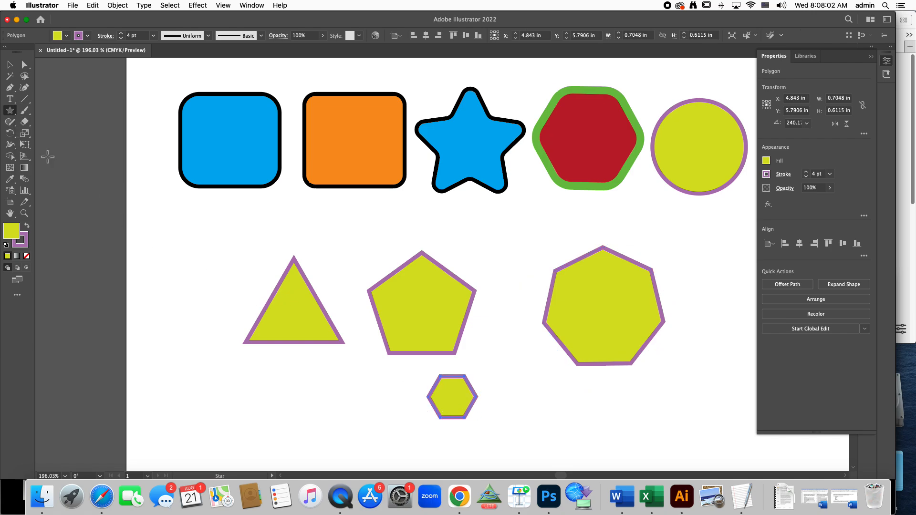
{"action": "mouse_move", "coordinate": [174, 249]}
{"action": "left_mouse_down"}
{"action": "mouse_move", "coordinate": [206, 290]}
{"action": "mouse_move", "coordinate": [193, 291]}
{"action": "mouse_move", "coordinate": [206, 286]}
{"action": "left_mouse_up"}
{"action": "key", "text": "Up"}
{"action": "key", "text": "Up"}
{"action": "key", "text": "Down"}
{"action": "key", "text": "Down"}
{"action": "key", "text": "Down"}
{"action": "key", "text": "Down"}
{"action": "key", "text": "Up"}
{"action": "key", "text": "Up"}
{"action": "key", "text": "Up"}
{"action": "key", "text": "Up"}
{"action": "key", "text": "Up"}
{"action": "key", "text": "Up"}
{"action": "key", "text": "Up"}
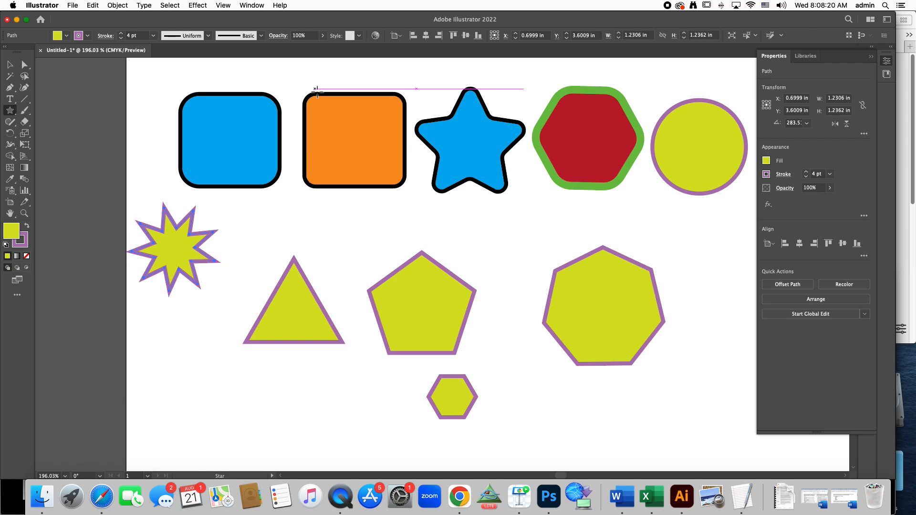
{"action": "left_click", "coordinate": [871, 56]}
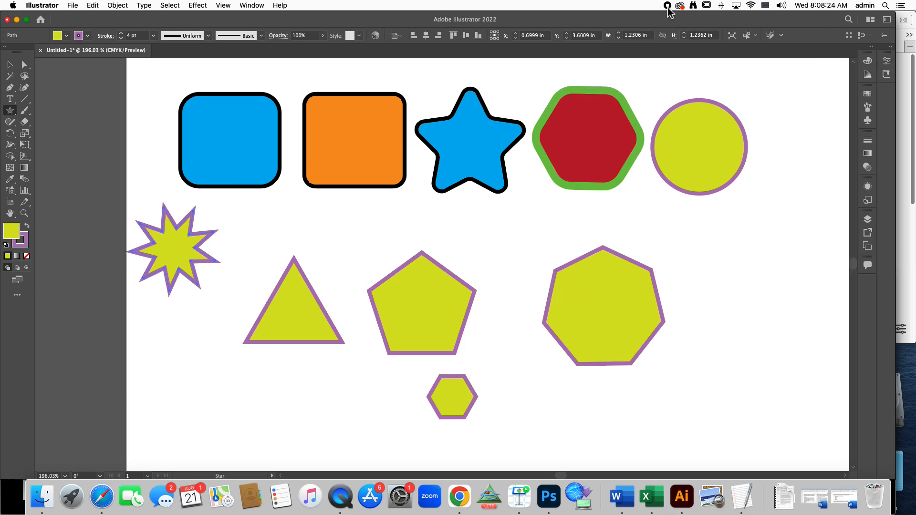